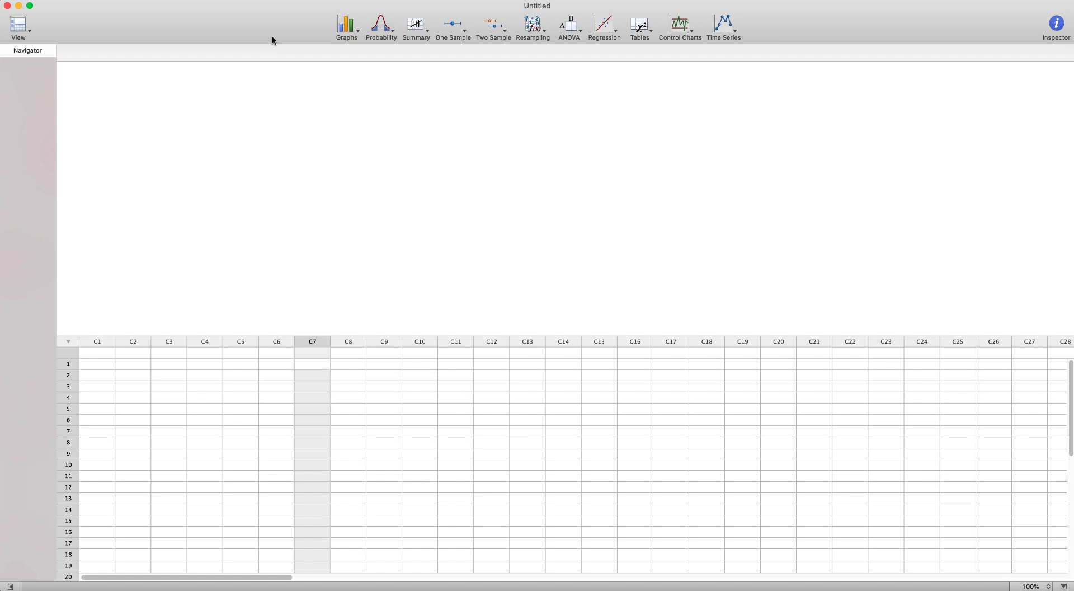
Step: Open the Heights worksheet from the Data for Minitab exercise.xlsx file
click(112, 0)
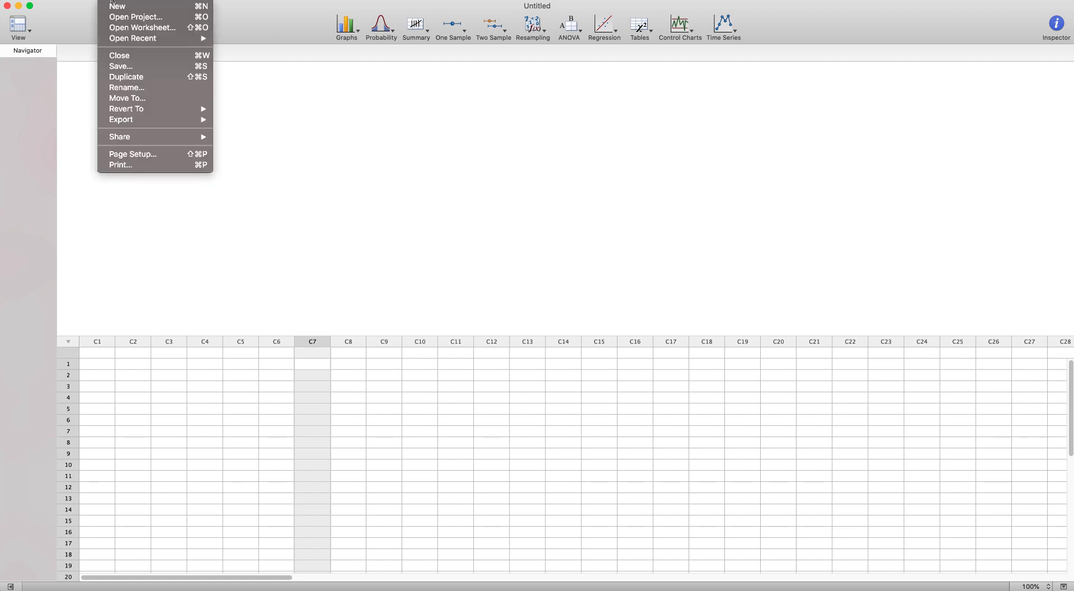
click(120, 28)
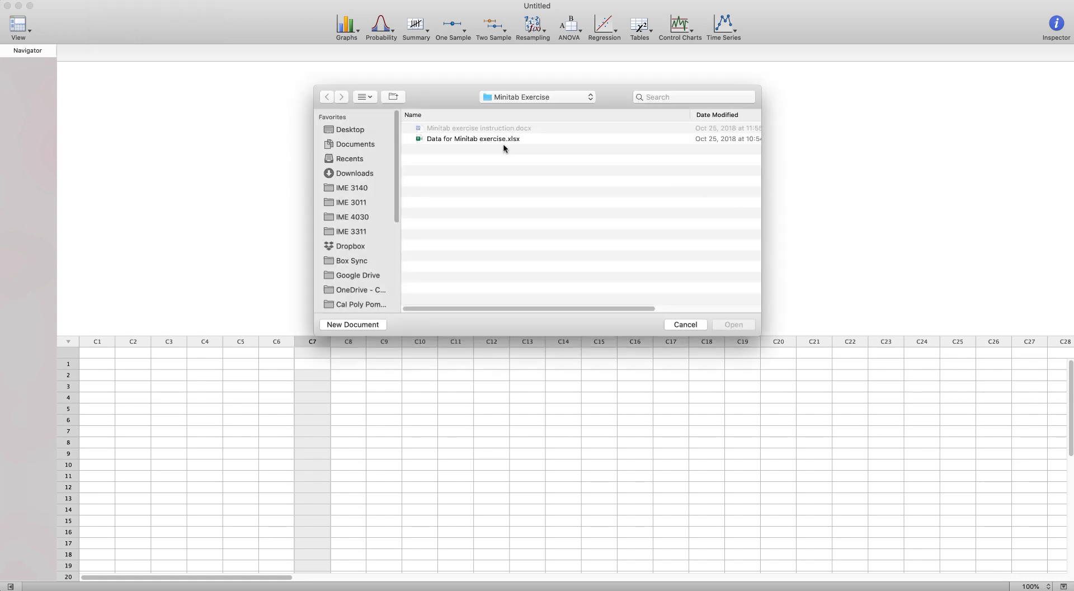
double_click(473, 140)
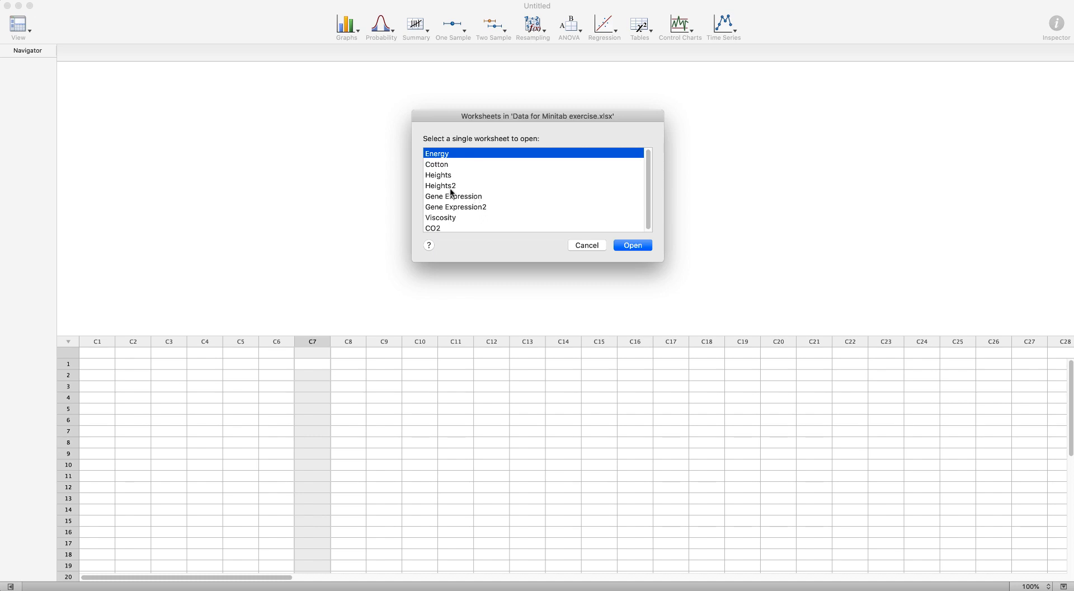
click(439, 177)
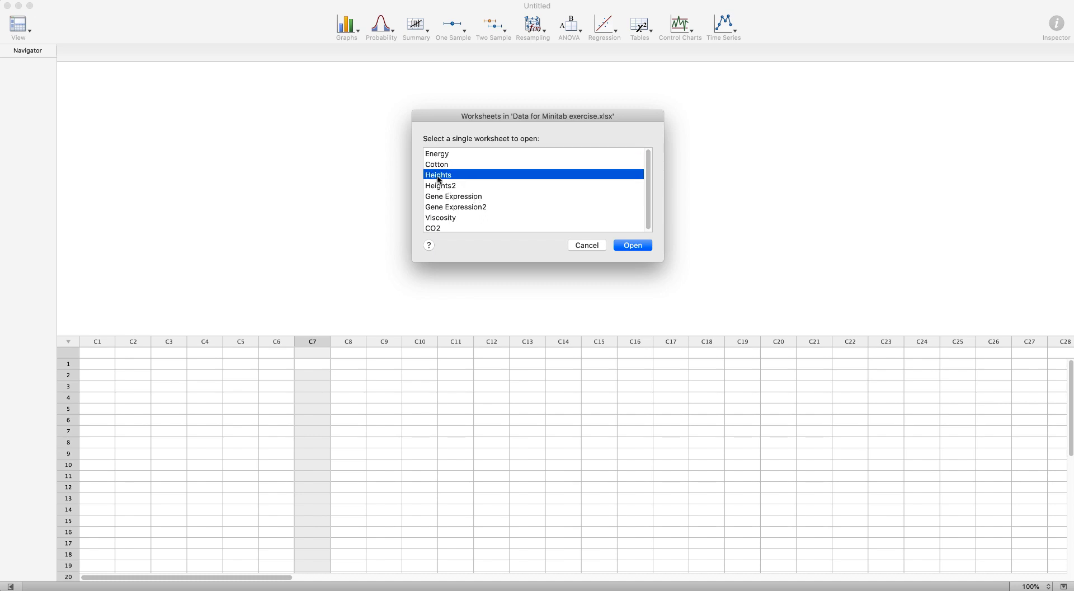
click(645, 246)
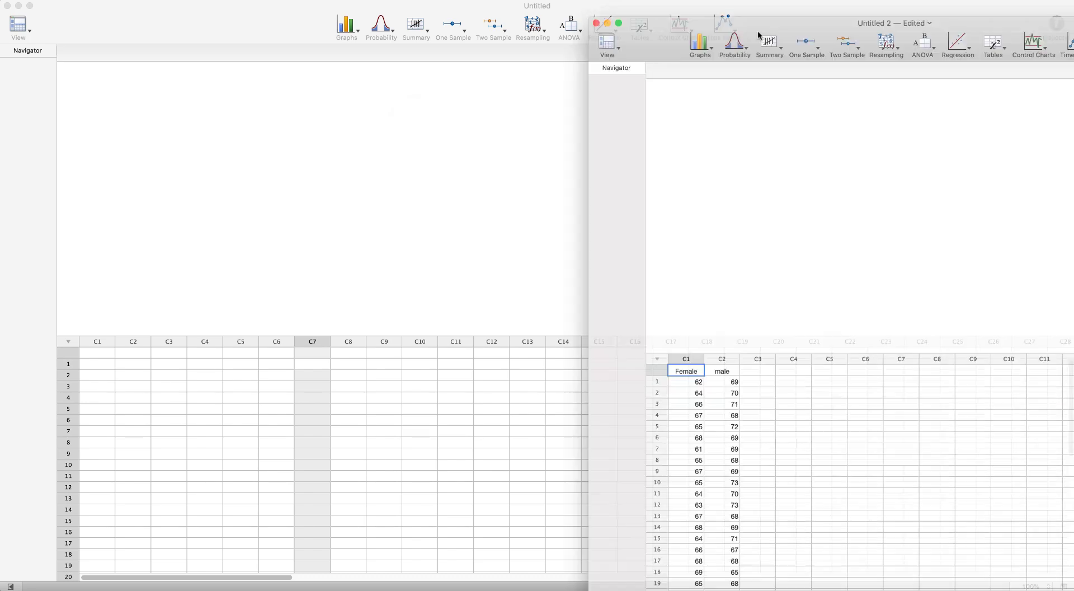
Step: Maximize the new worksheet window and scroll through the Female and male height columns
double_click(551, 28)
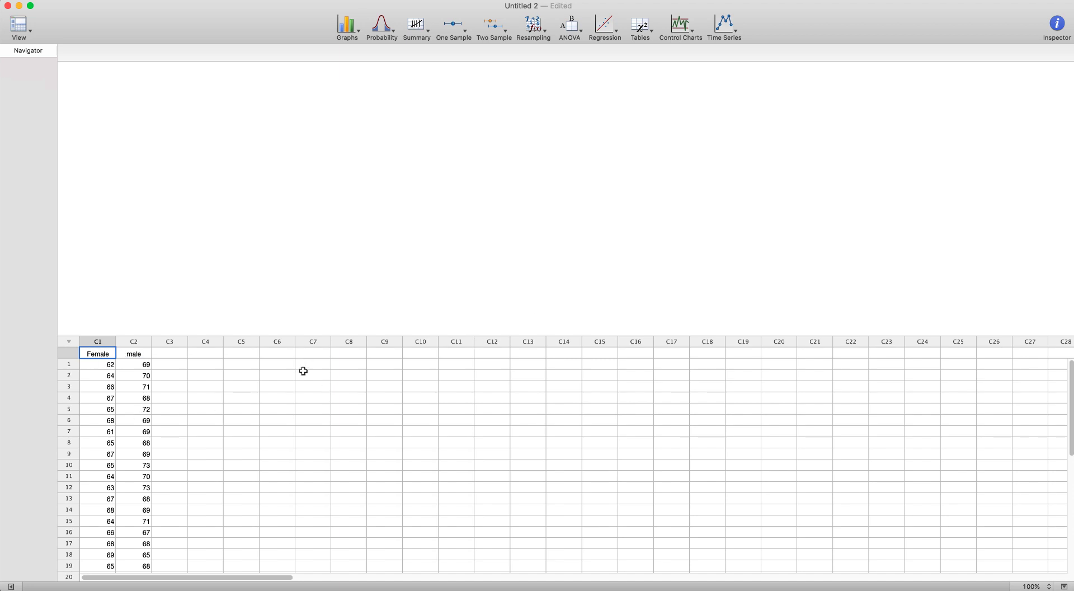
scroll(147, 448, down, 6)
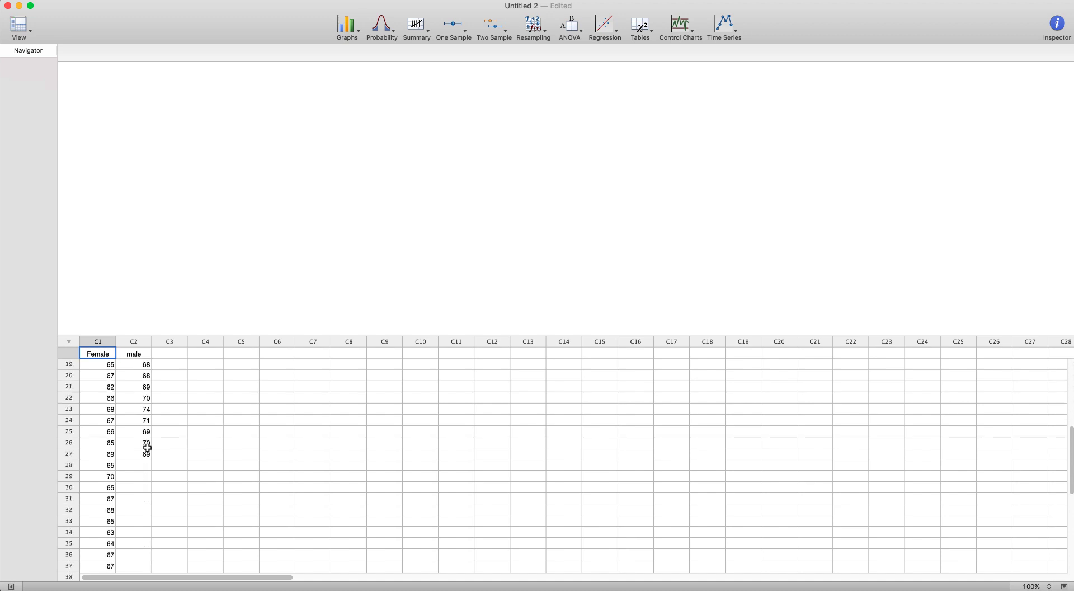
scroll(148, 447, down, 3)
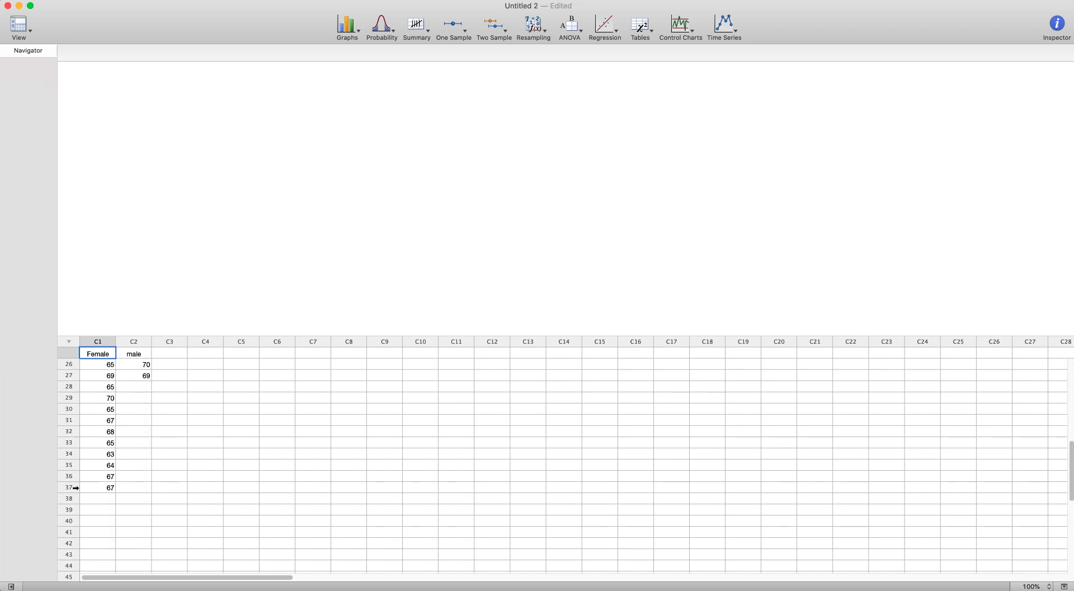
scroll(106, 488, up, 2)
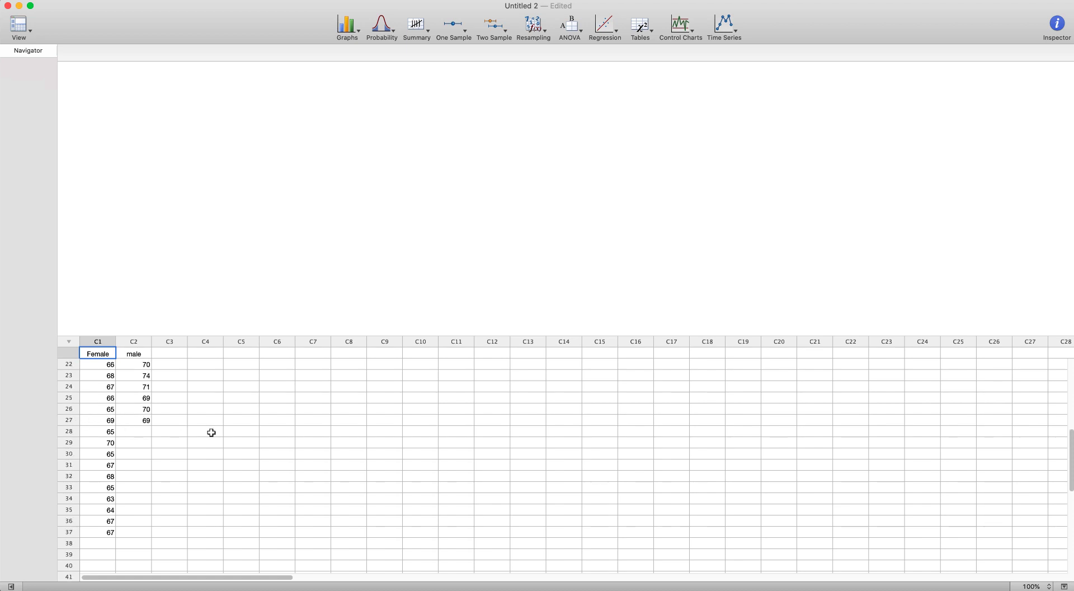
scroll(212, 432, up, 9)
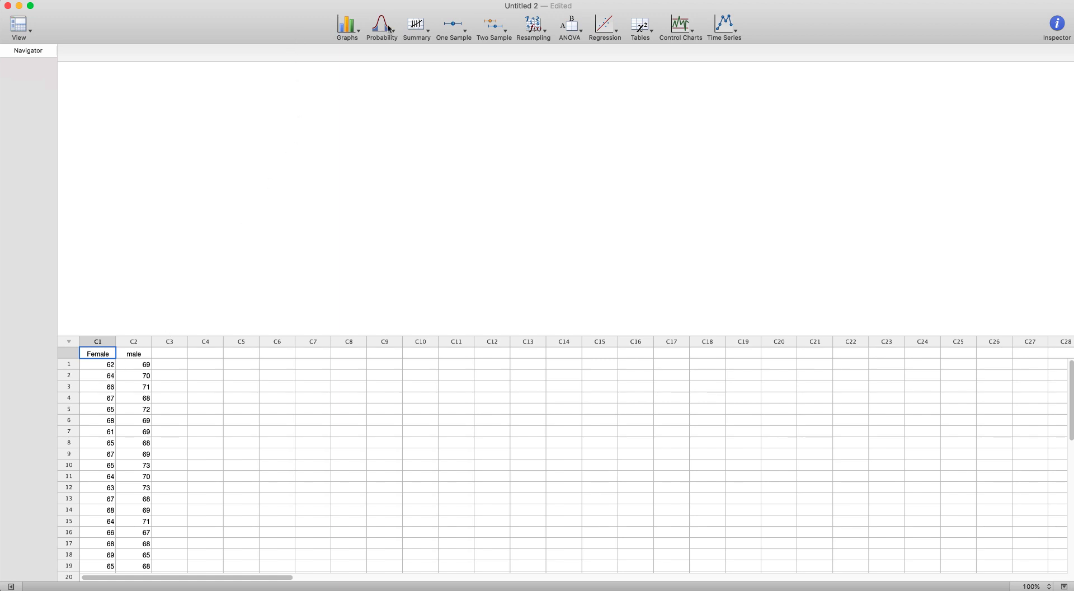
Step: Start Descriptive Statistics with data in more than one column and add Female and male as the variables
click(411, 26)
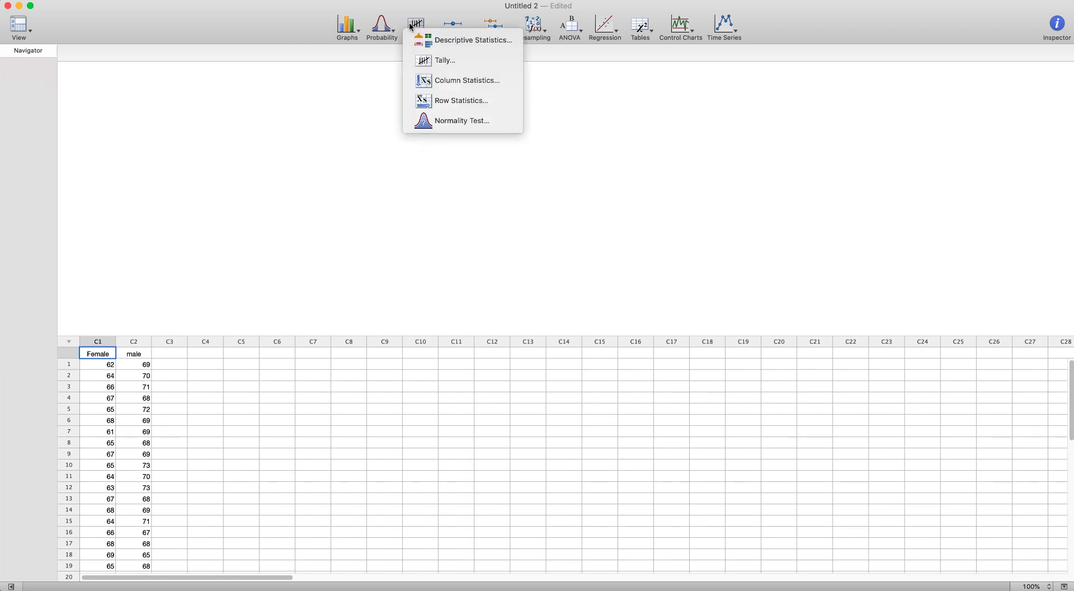
click(456, 40)
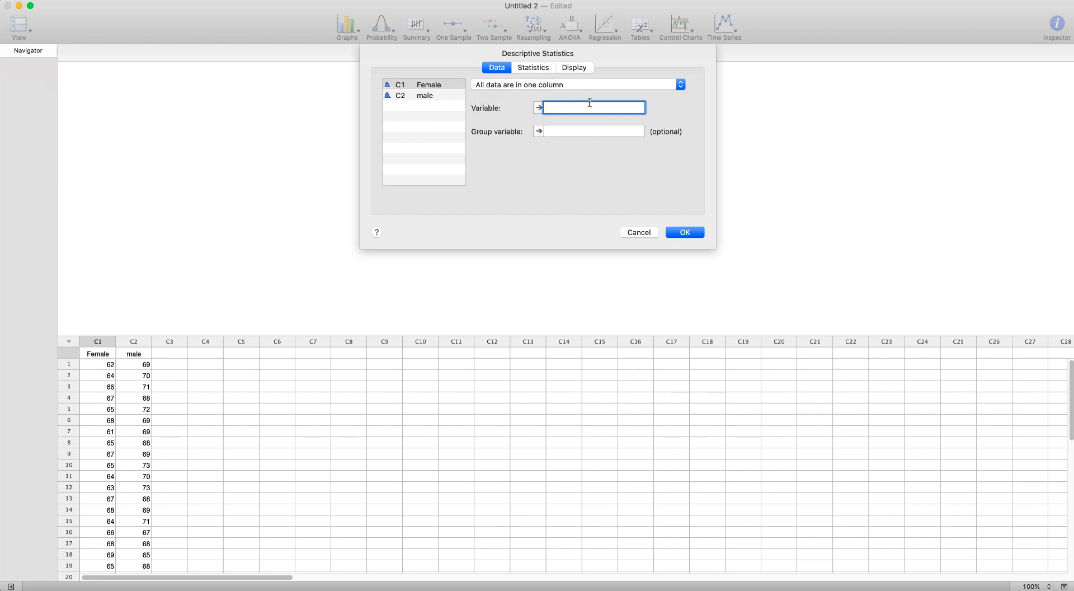
click(531, 85)
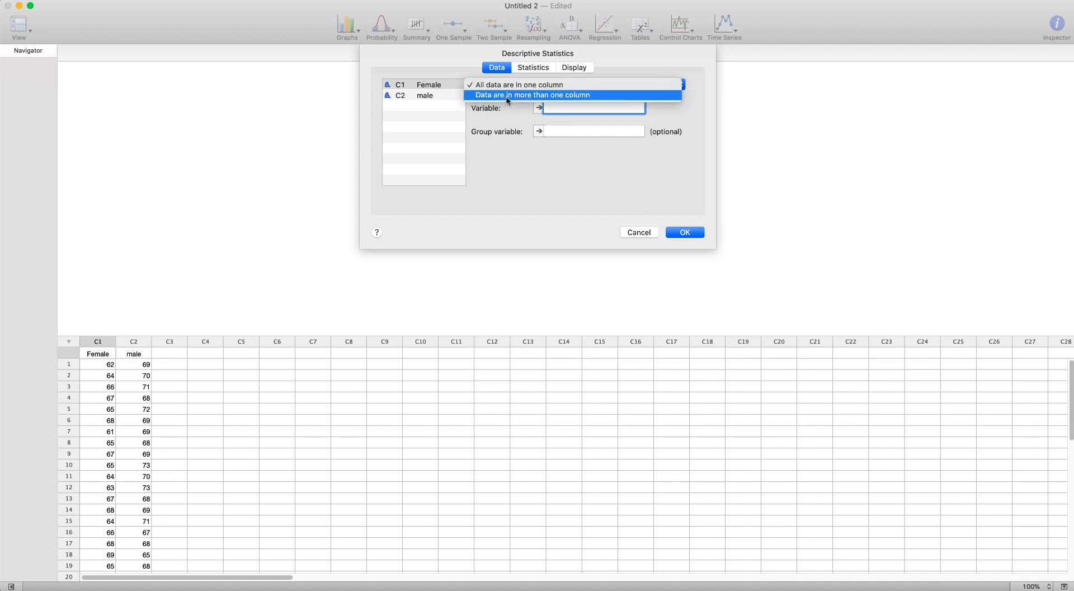
click(506, 95)
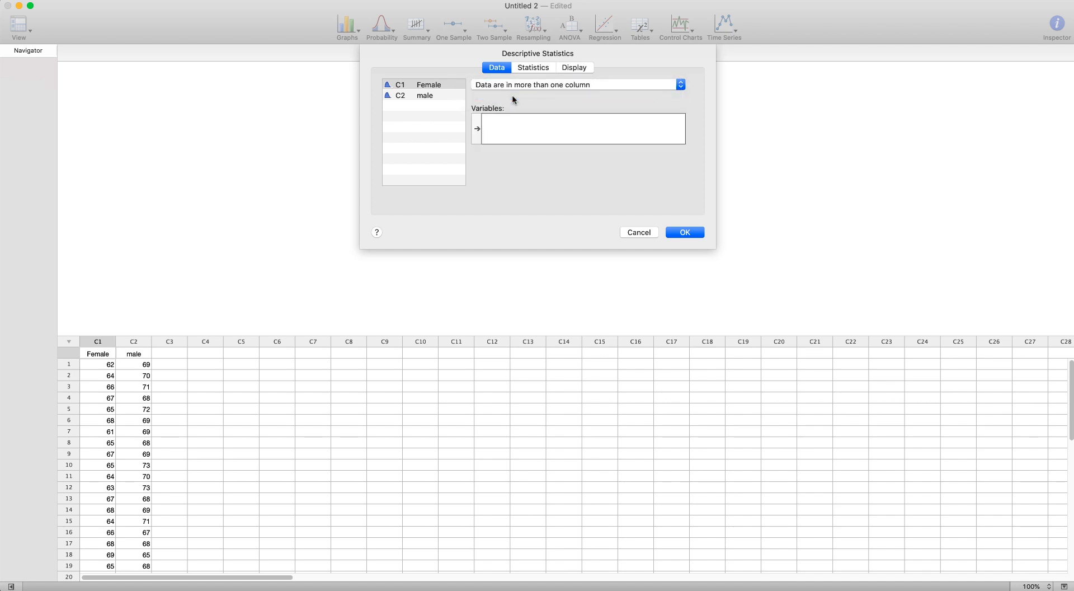
double_click(430, 84)
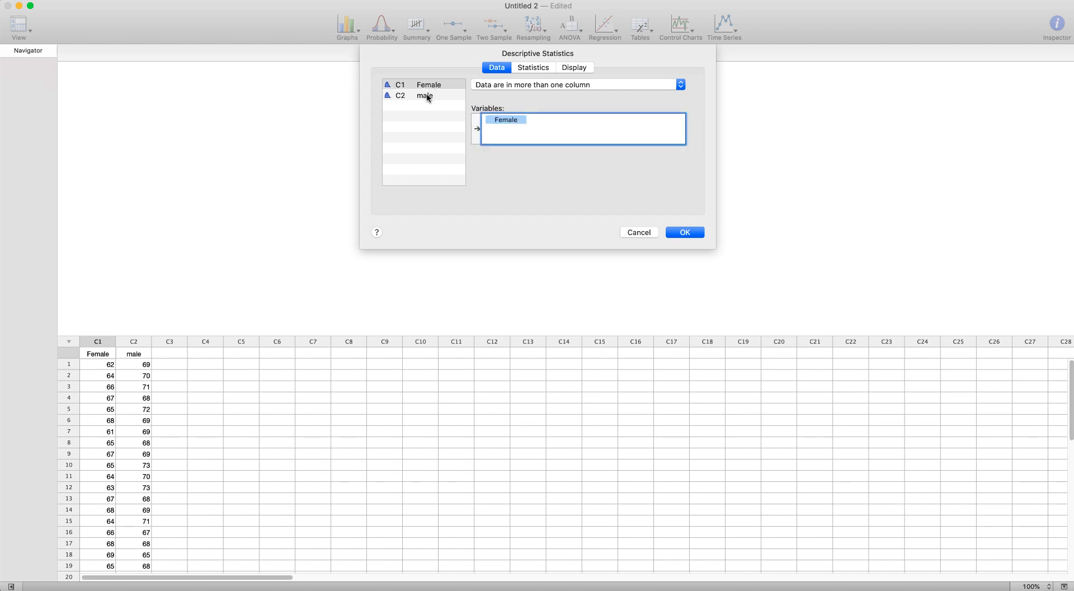
double_click(428, 96)
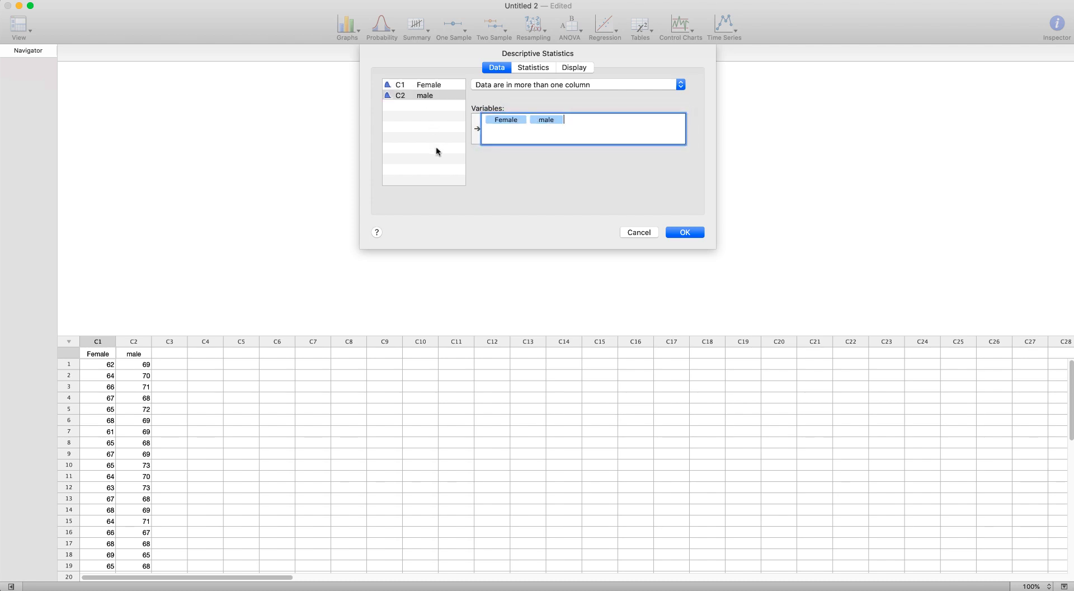
Step: Deselect SE of mean and N missing, add Variance, Range, Interquartile range and Mode, and run the statistics
click(534, 69)
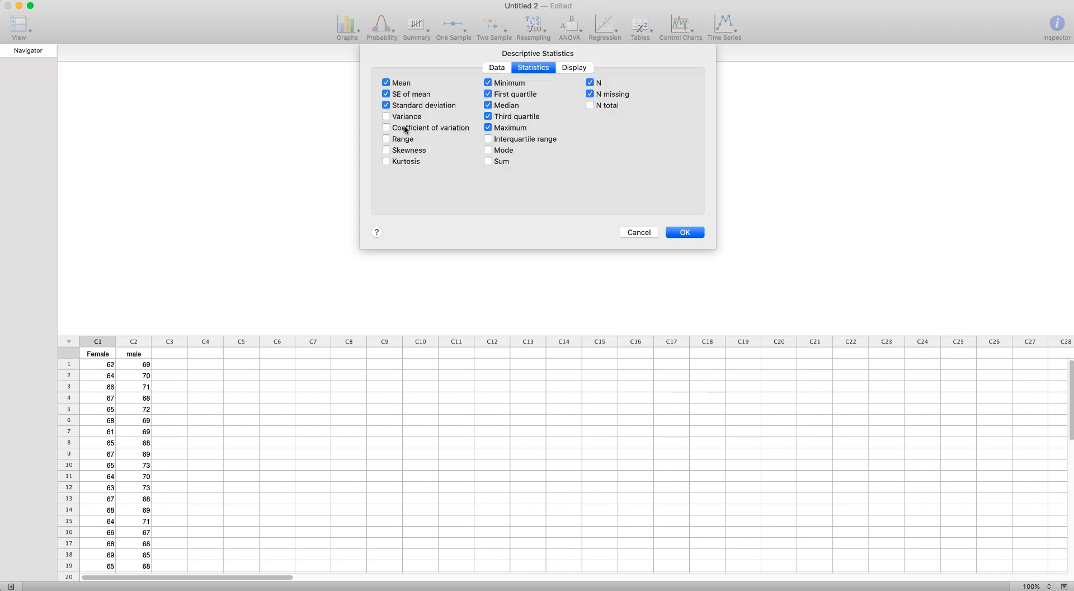
click(387, 94)
click(386, 139)
click(386, 117)
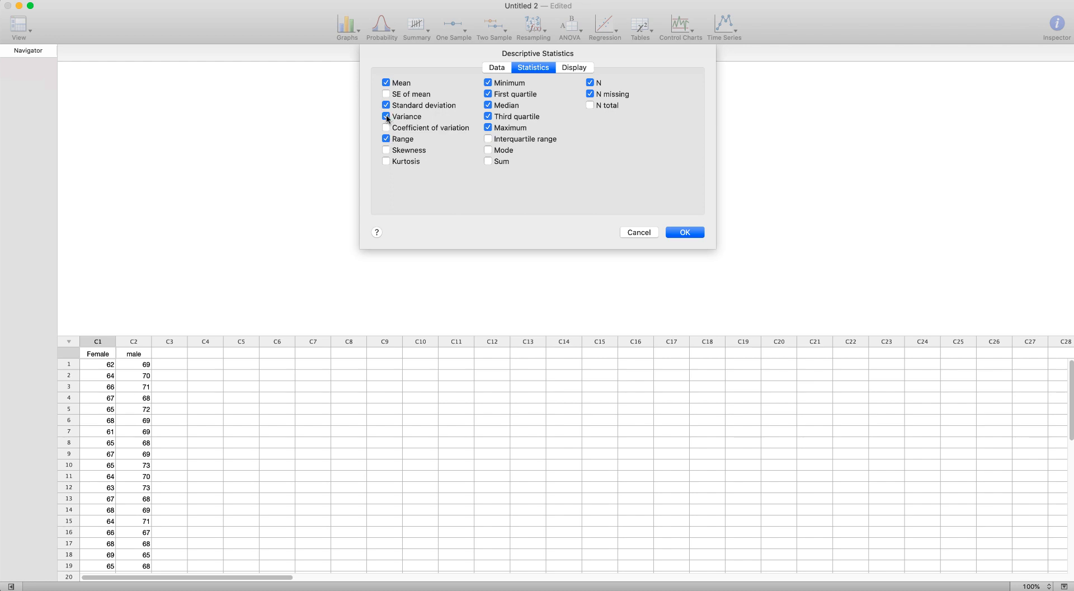
click(488, 140)
click(487, 150)
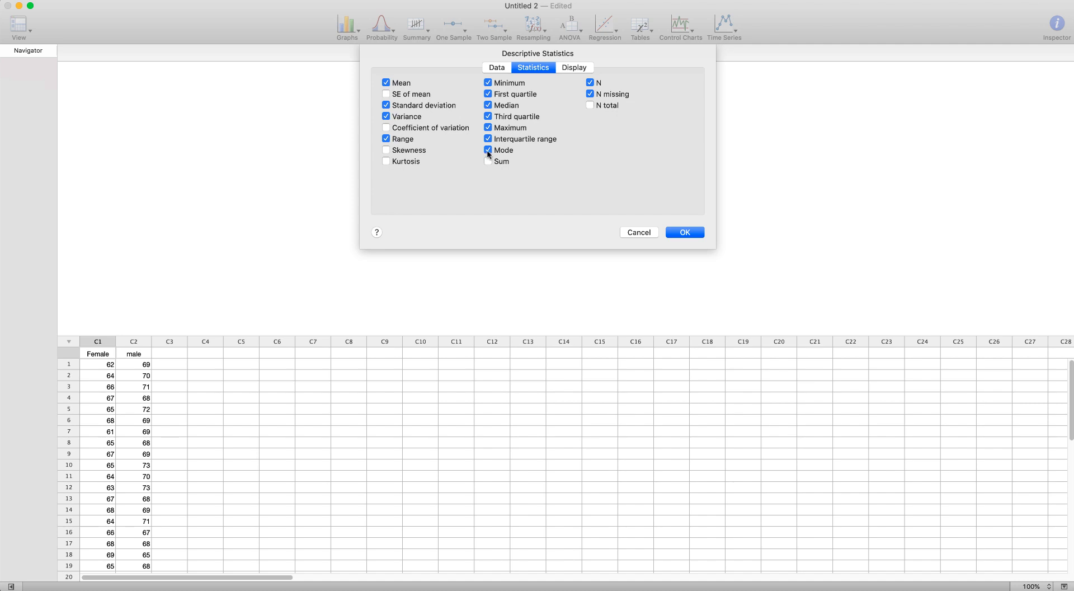
click(589, 95)
click(688, 233)
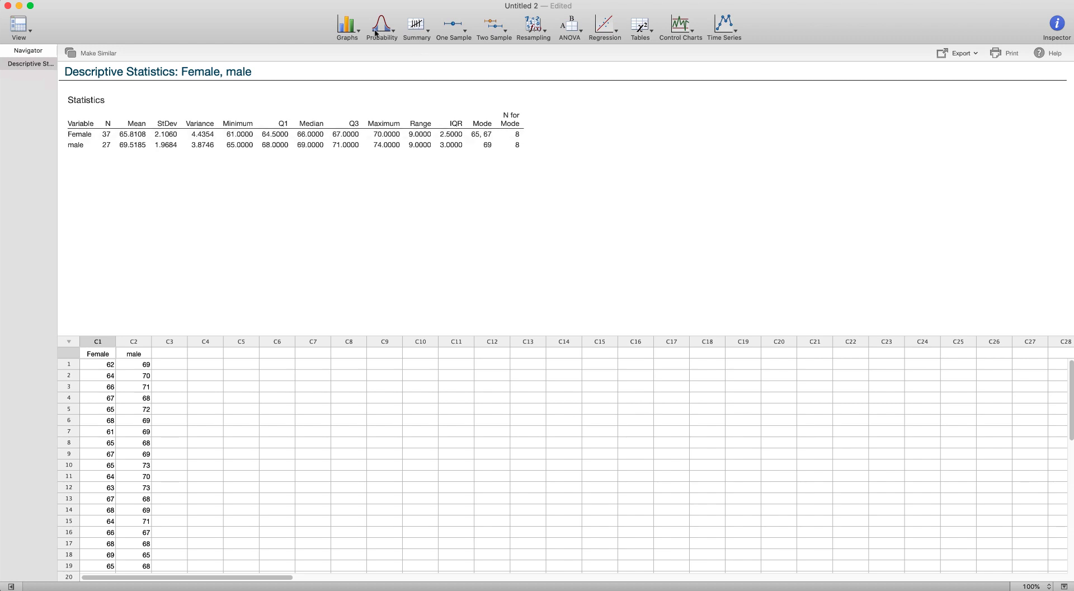
Step: Create a simple boxplot of multiple Y variables using the Female and male columns
click(345, 32)
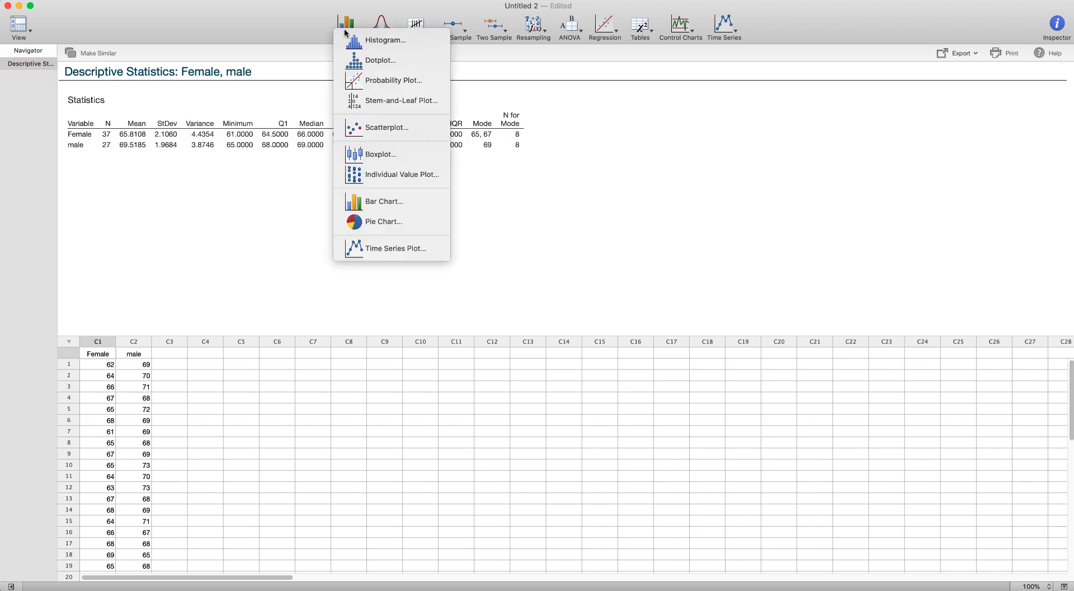
click(372, 159)
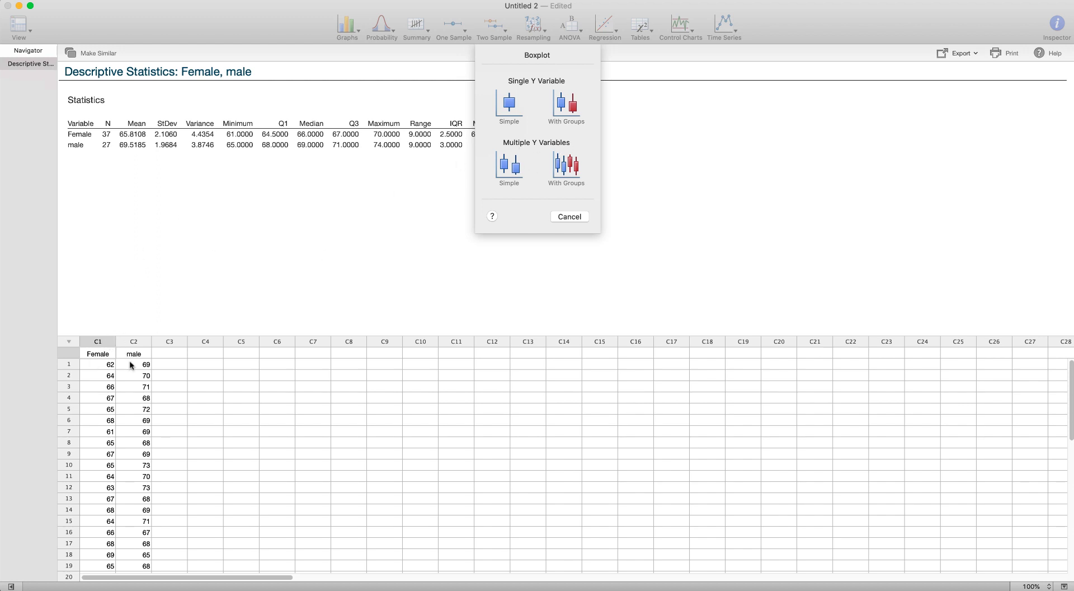
click(515, 174)
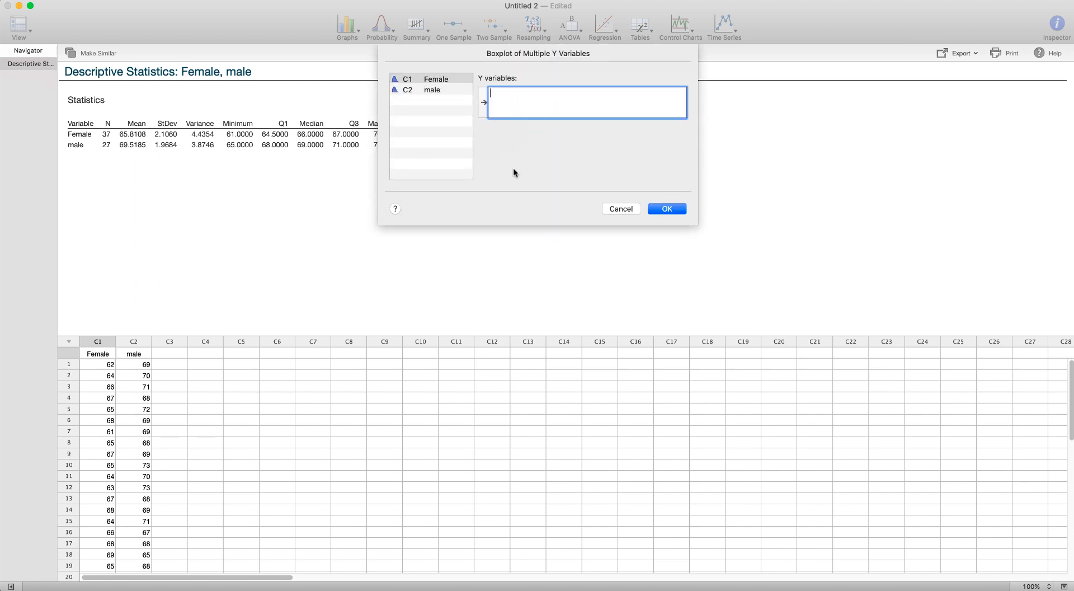
double_click(445, 79)
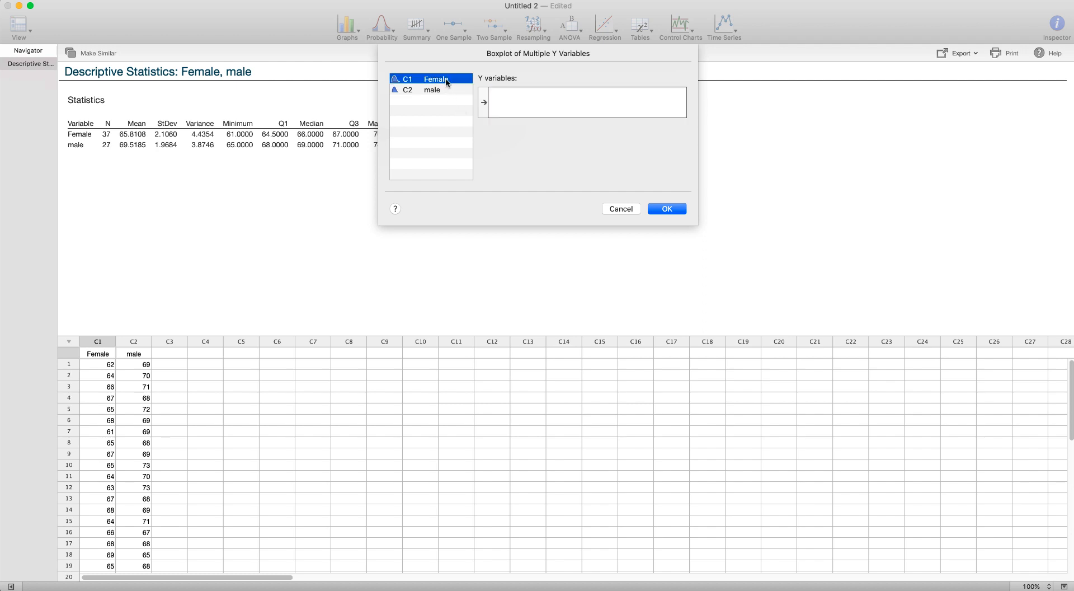
double_click(440, 90)
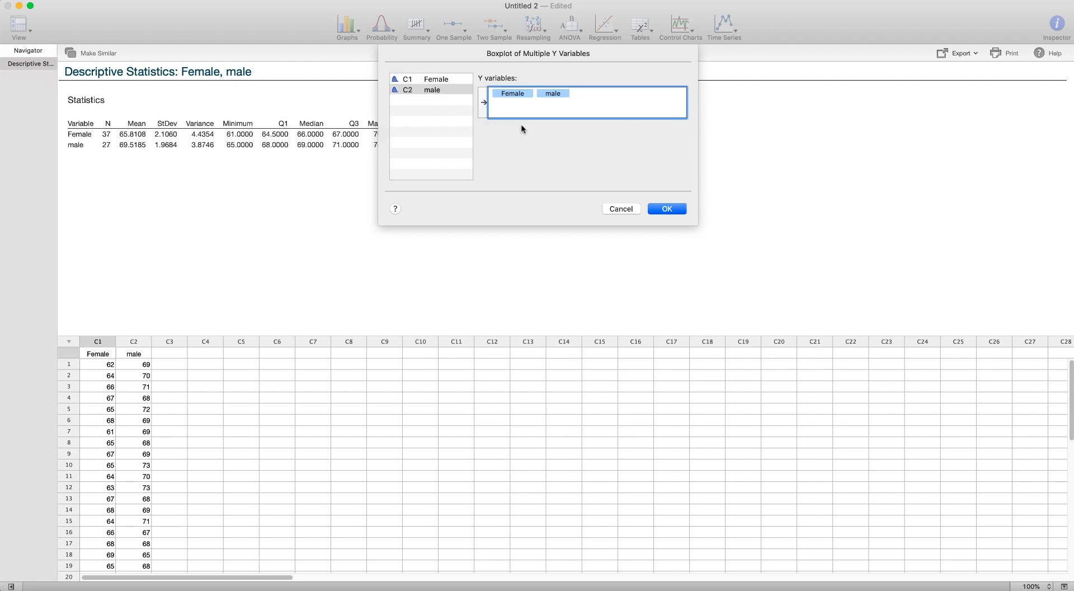
click(665, 209)
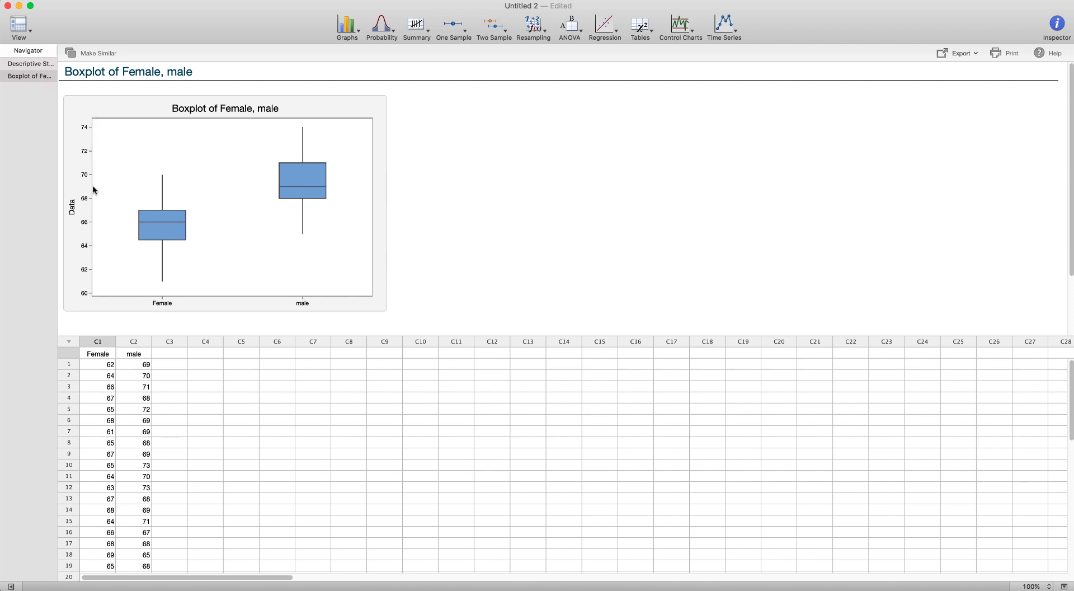
Step: Open the Heights2 worksheet from the Data for Minitab exercise.xlsx file
mouse_move(156, 230)
mouse_move(281, 187)
click(109, 0)
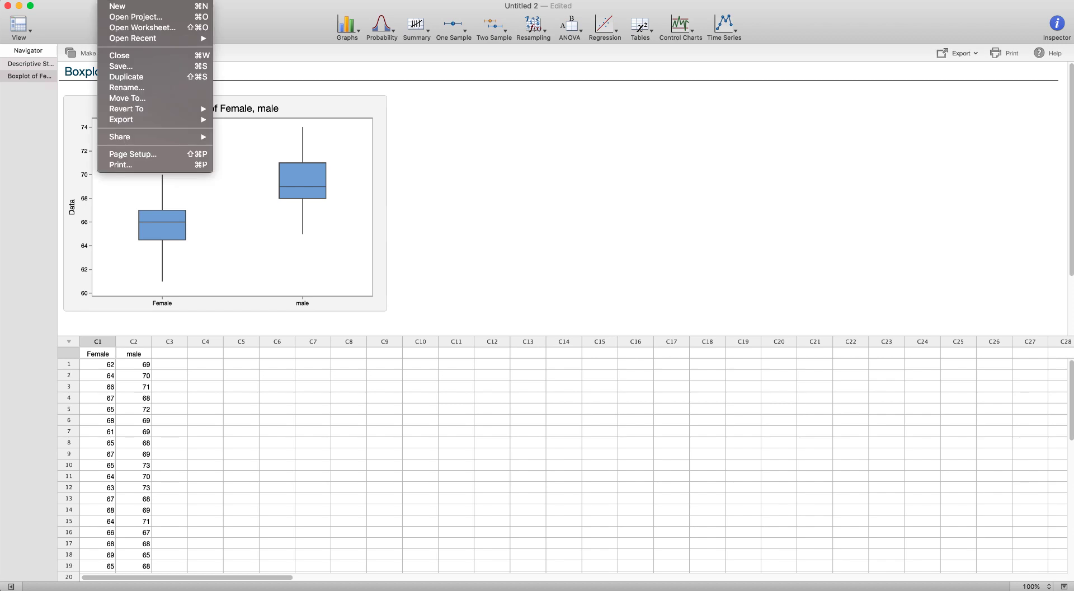
click(110, 28)
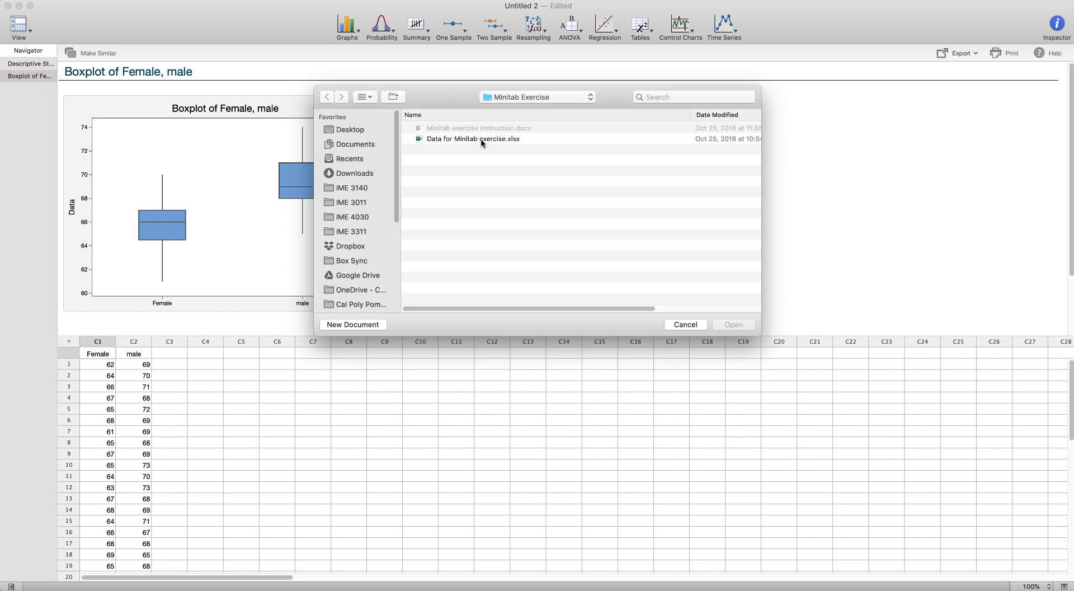
click(481, 140)
double_click(481, 138)
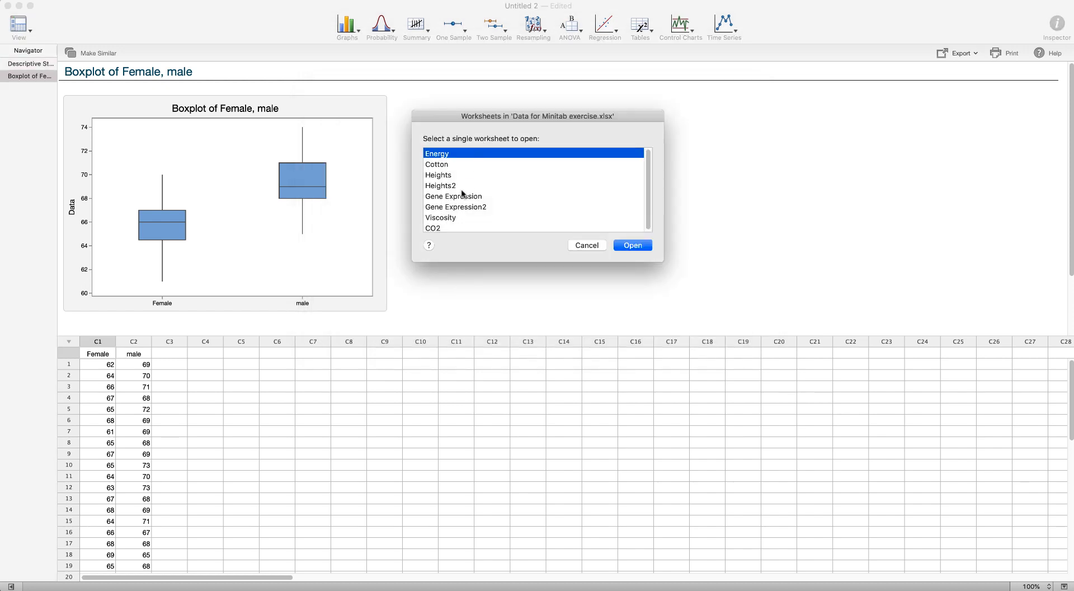
click(443, 186)
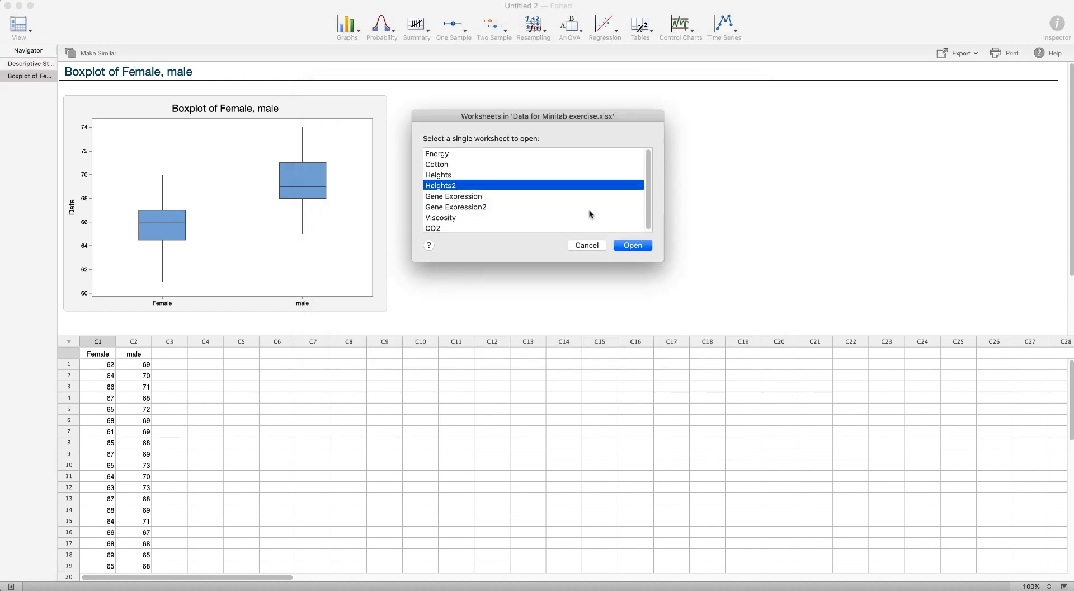
click(629, 247)
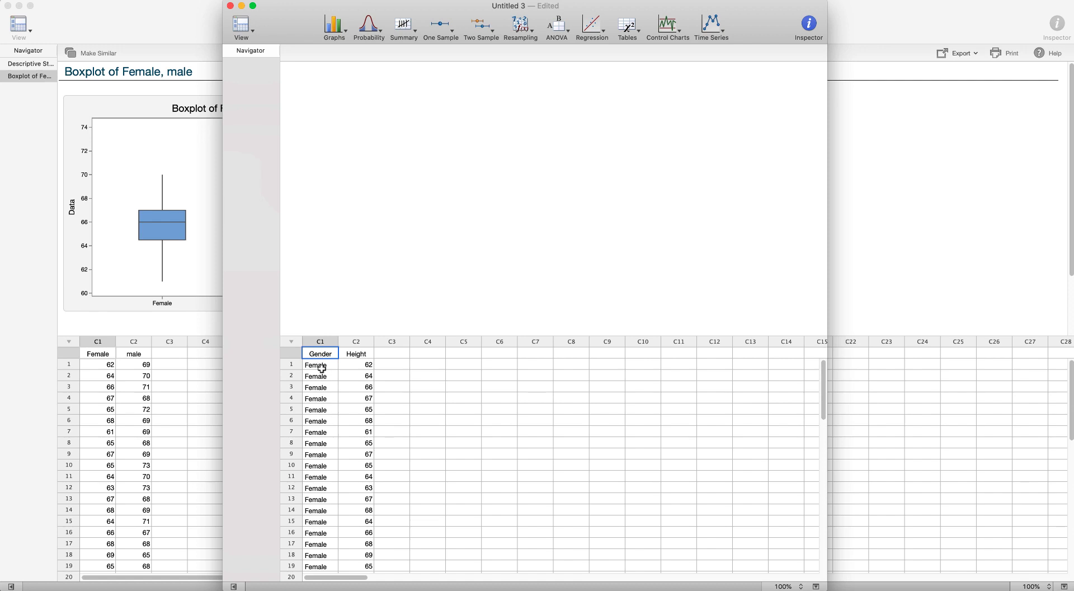
Step: Maximize the Heights2 worksheet window and scroll through its Gender and Height columns
scroll(324, 414, down, 5)
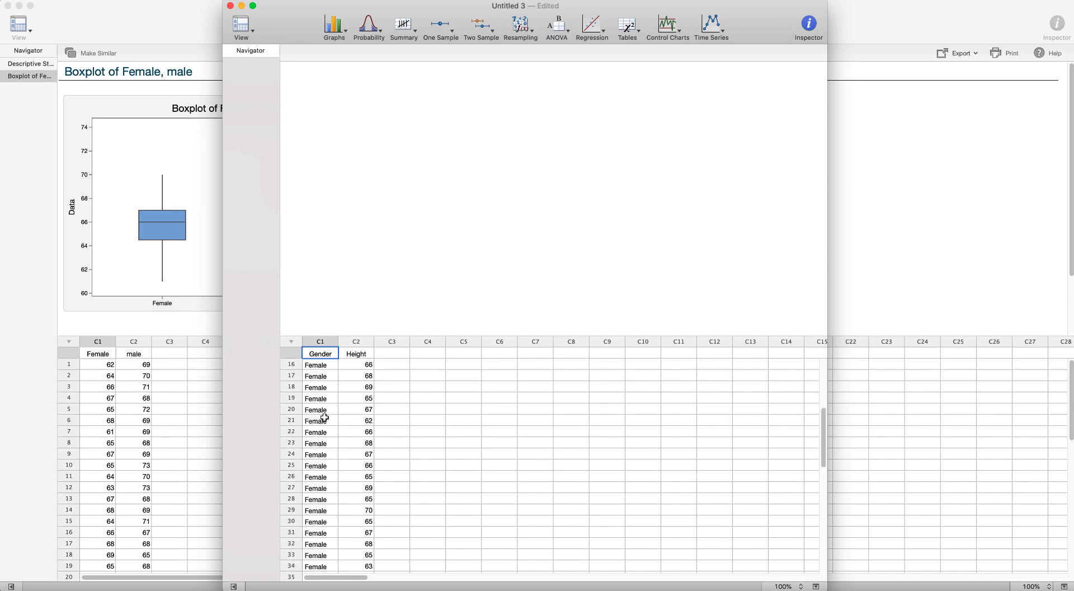
scroll(325, 417, down, 6)
scroll(324, 418, up, 10)
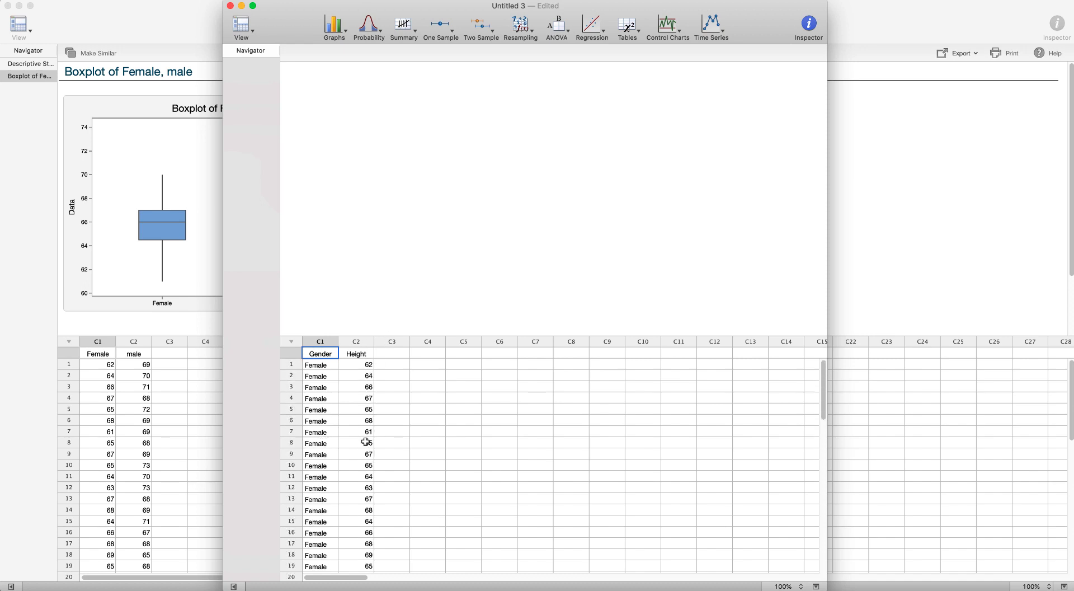
key(ctrl+alt+Return)
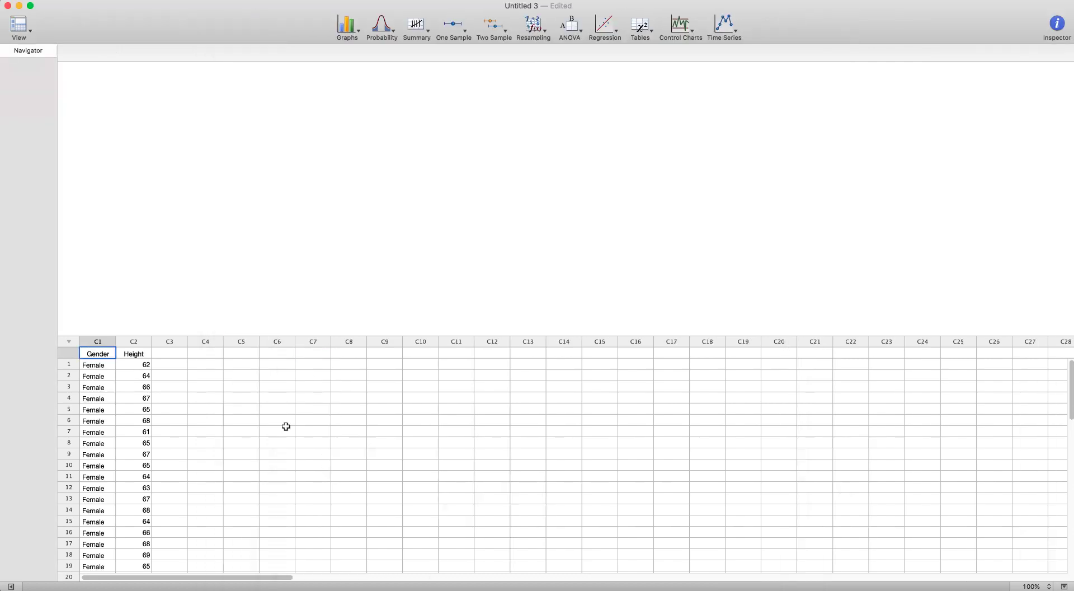
scroll(116, 429, down, 18)
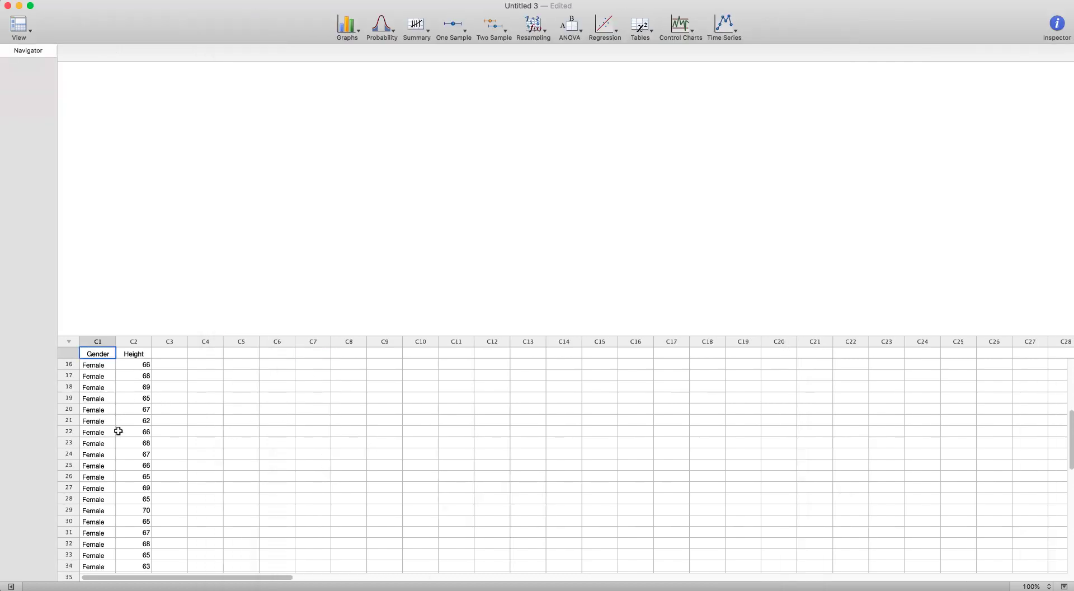
scroll(118, 431, down, 2)
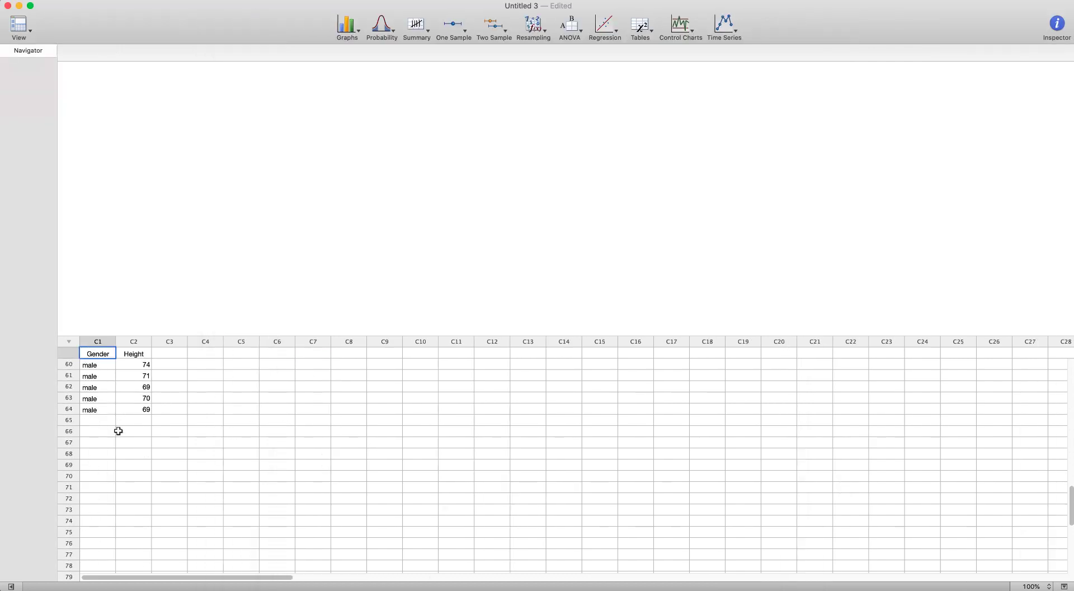
scroll(118, 430, up, 20)
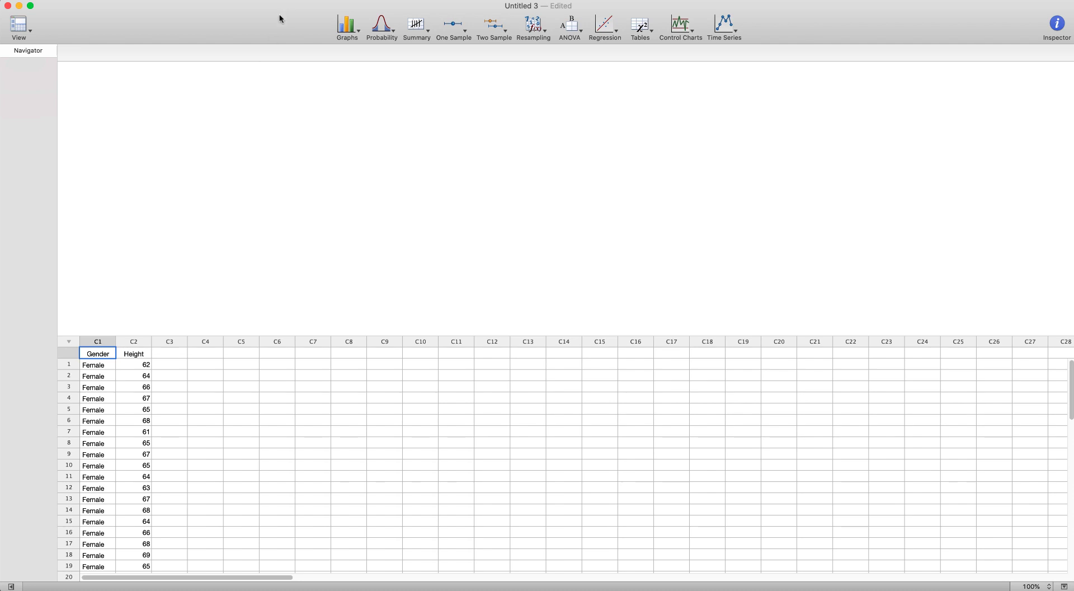
Step: Start Descriptive Statistics on the Heights2 data with Height as the variable and Gender as the group variable
click(417, 26)
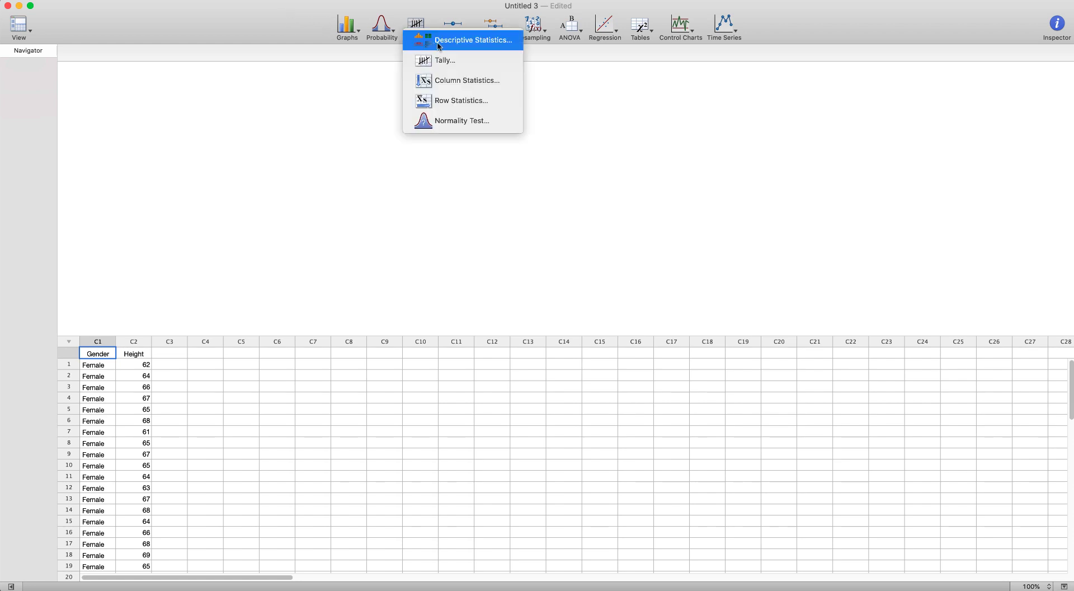
click(440, 40)
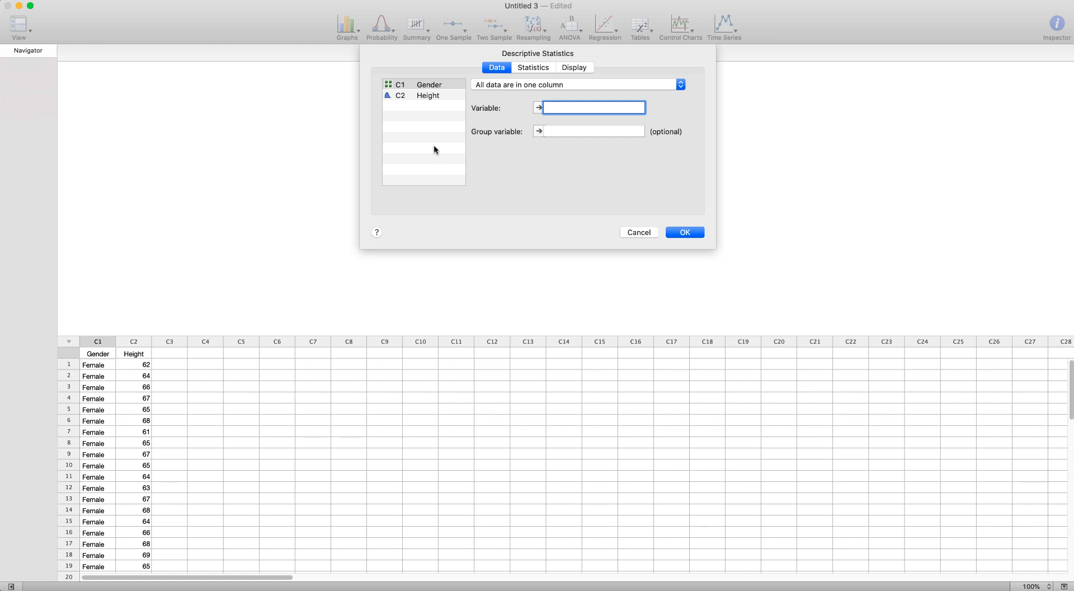
click(527, 68)
click(503, 69)
double_click(429, 97)
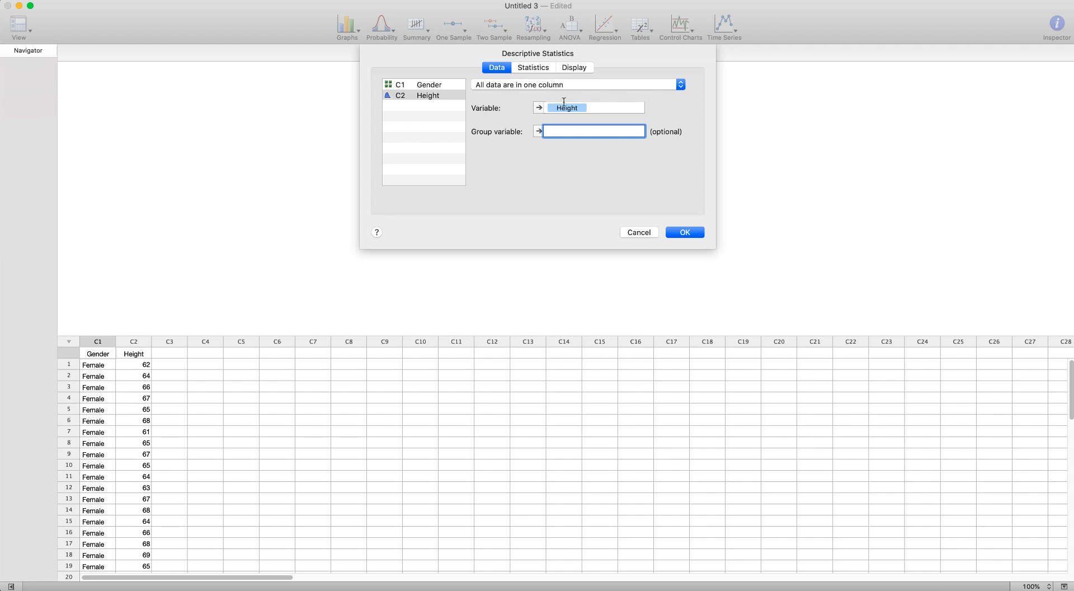
double_click(430, 87)
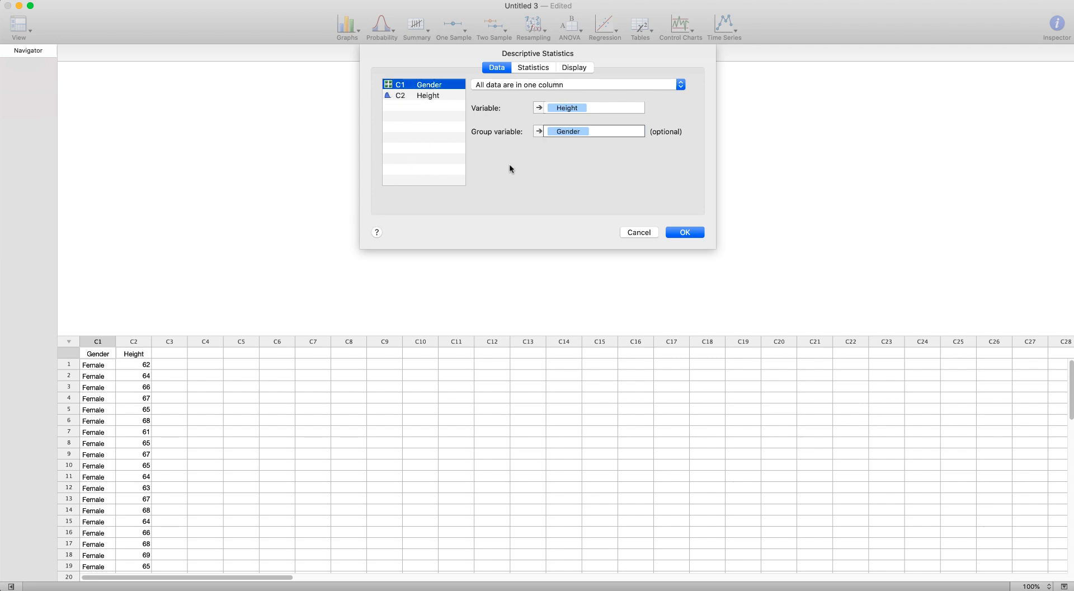
Step: In the statistics options, drop SE of mean and N missing, include Variance, Range, Interquartile range and Mode, and run the grouped statistics
click(534, 67)
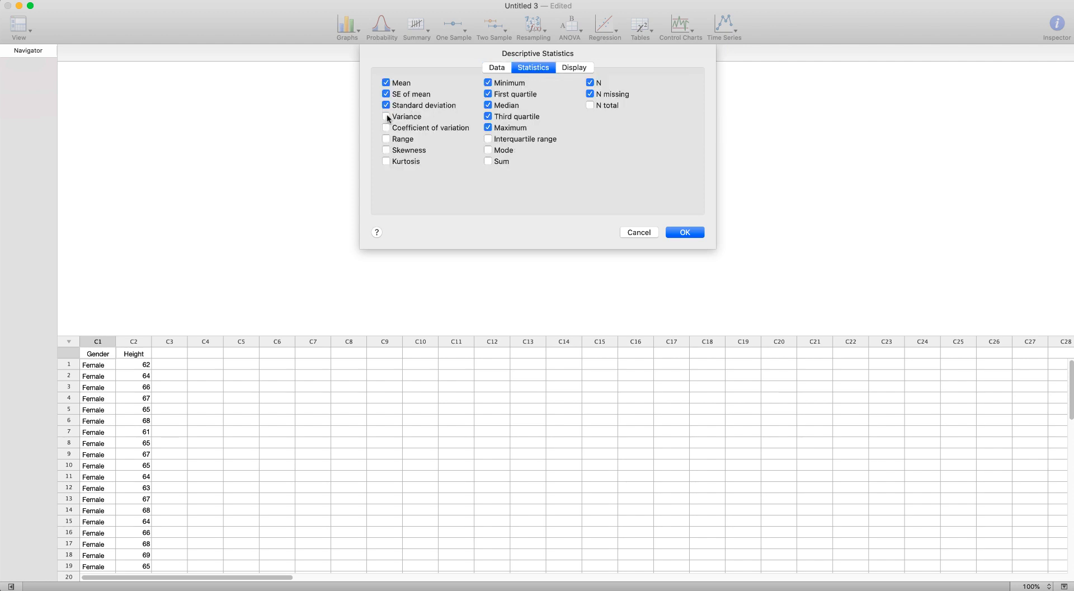
click(386, 138)
click(391, 95)
click(489, 140)
click(488, 149)
click(590, 94)
click(682, 232)
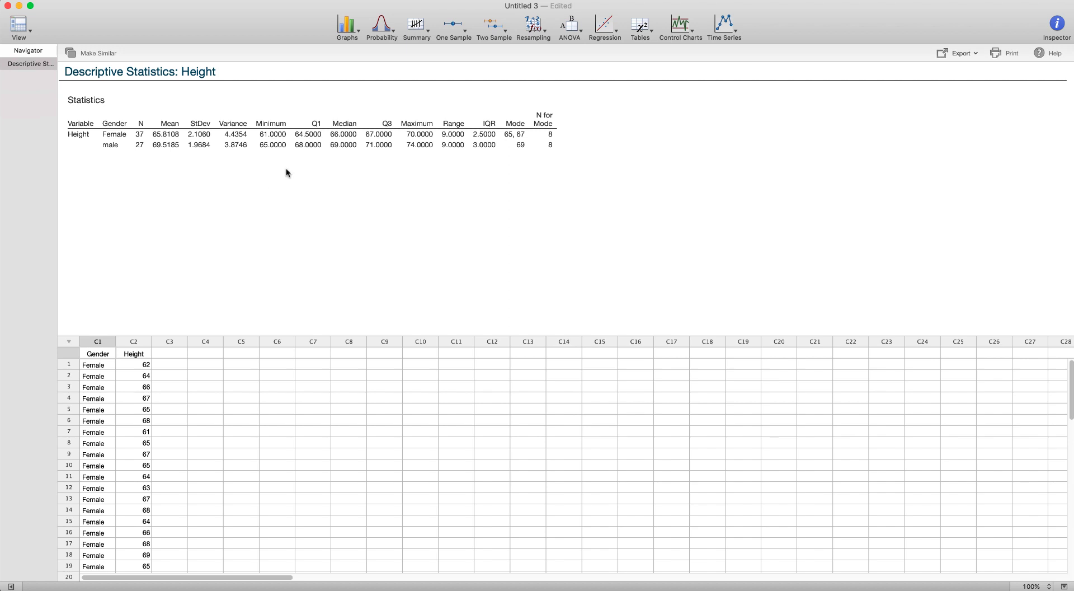
Step: Create a single-Y boxplot with groups of Height grouped by Gender
click(348, 31)
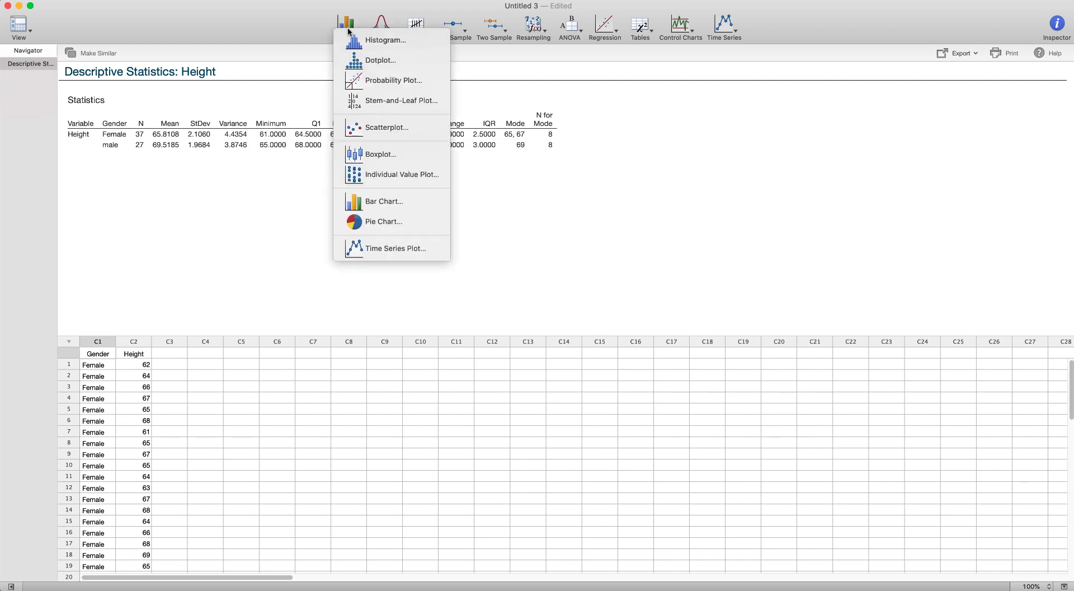
click(366, 155)
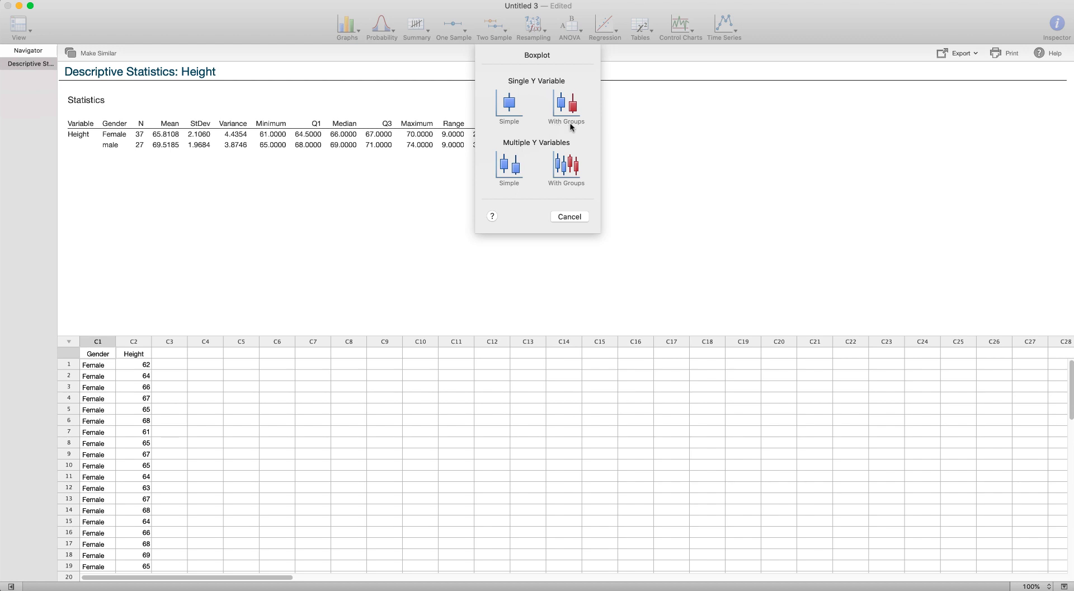
click(565, 104)
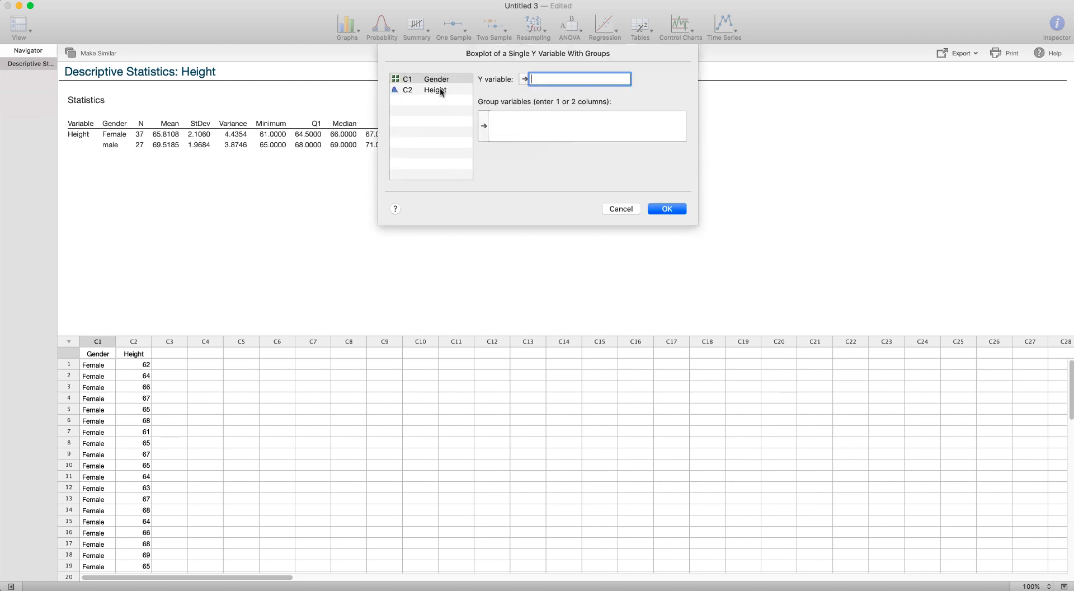
double_click(436, 90)
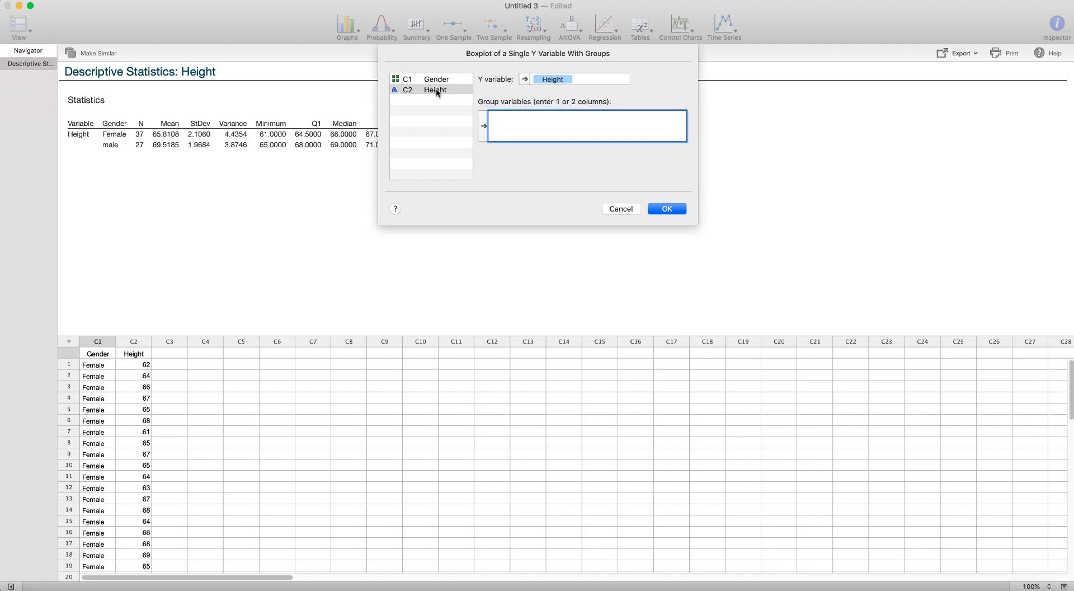
double_click(430, 82)
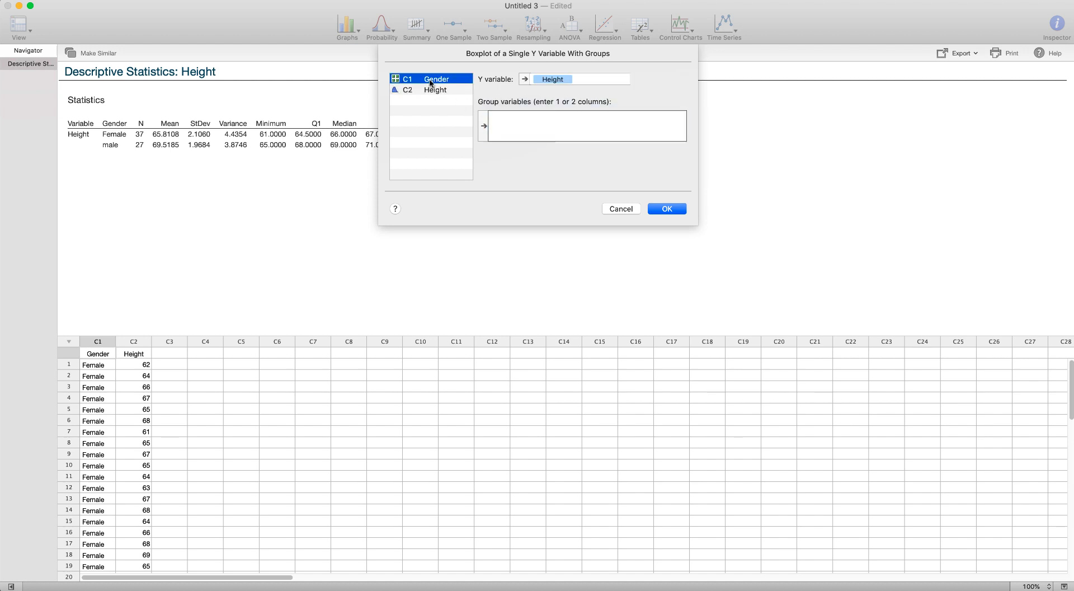
click(653, 207)
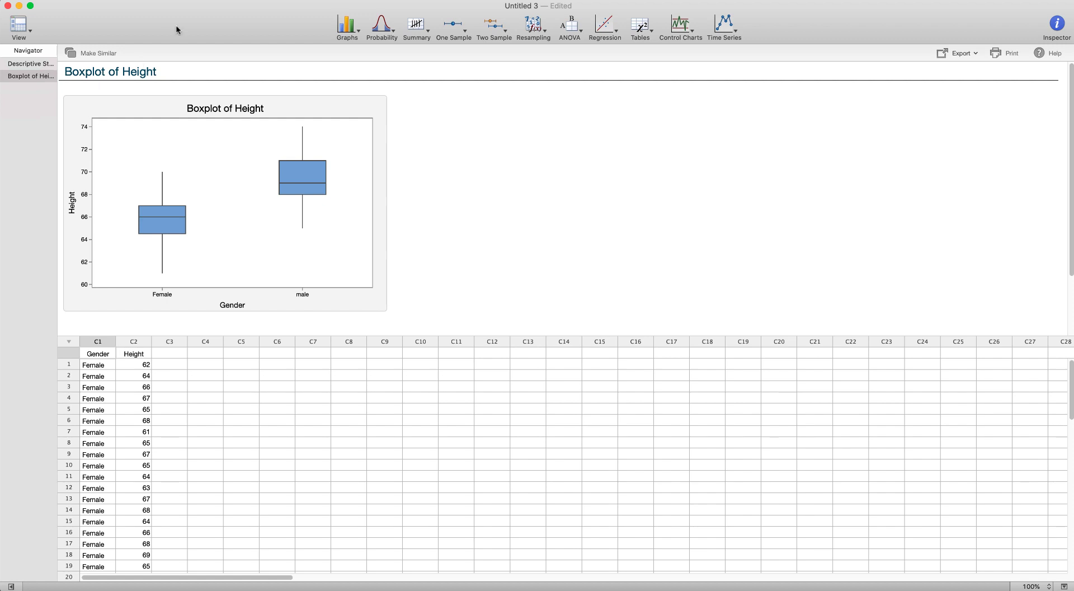
Step: Open the Gene Expression worksheet from the Data for Minitab exercise.xlsx file
click(116, 3)
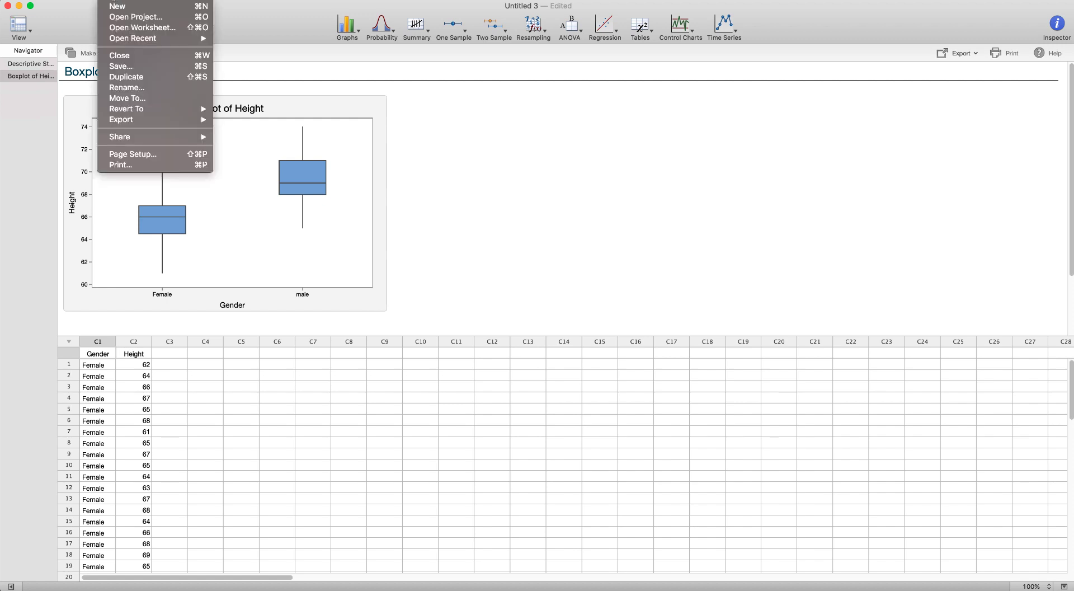
click(117, 28)
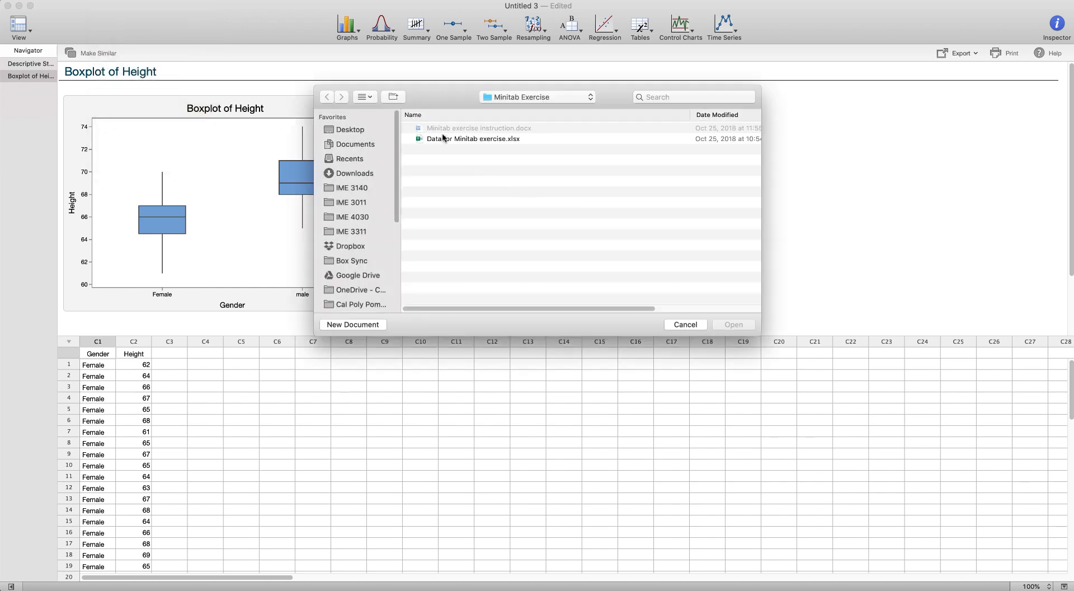
double_click(442, 139)
click(448, 197)
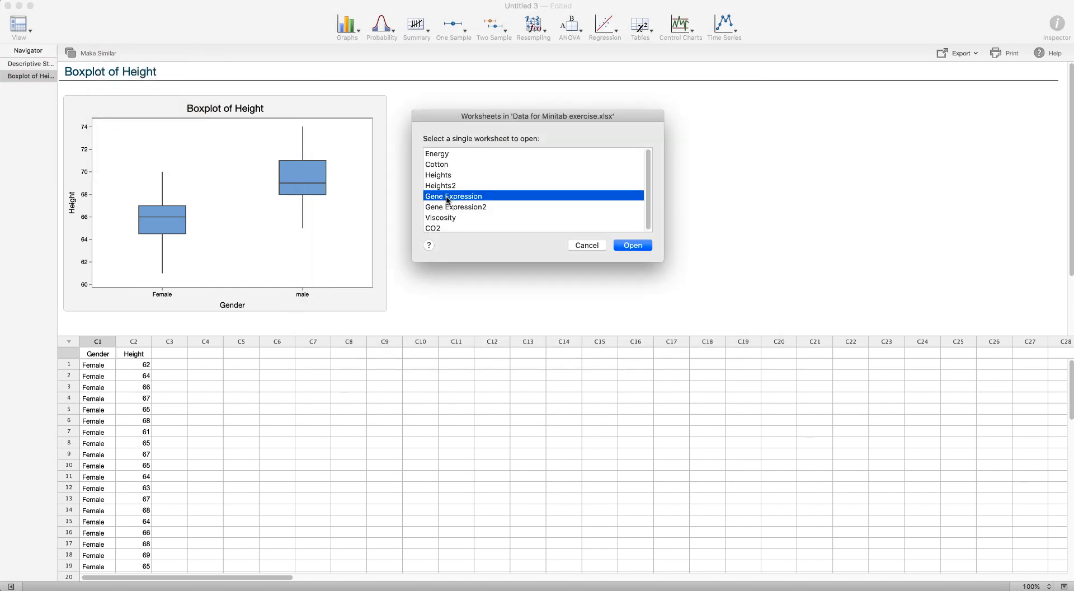
click(636, 247)
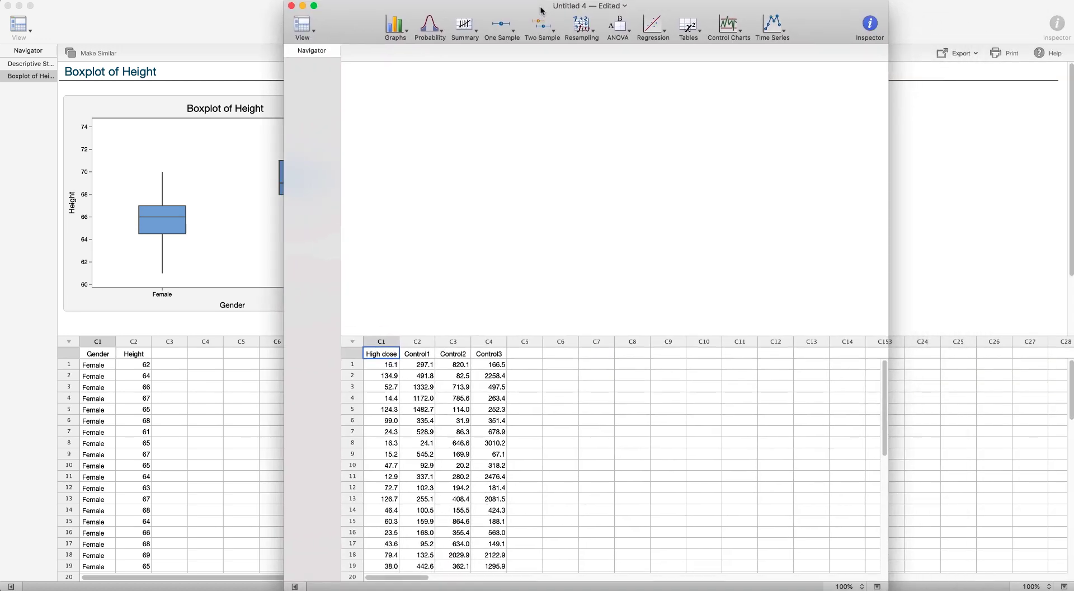
Step: Maximize the Gene Expression worksheet window and examine its High dose and Control columns
double_click(540, 10)
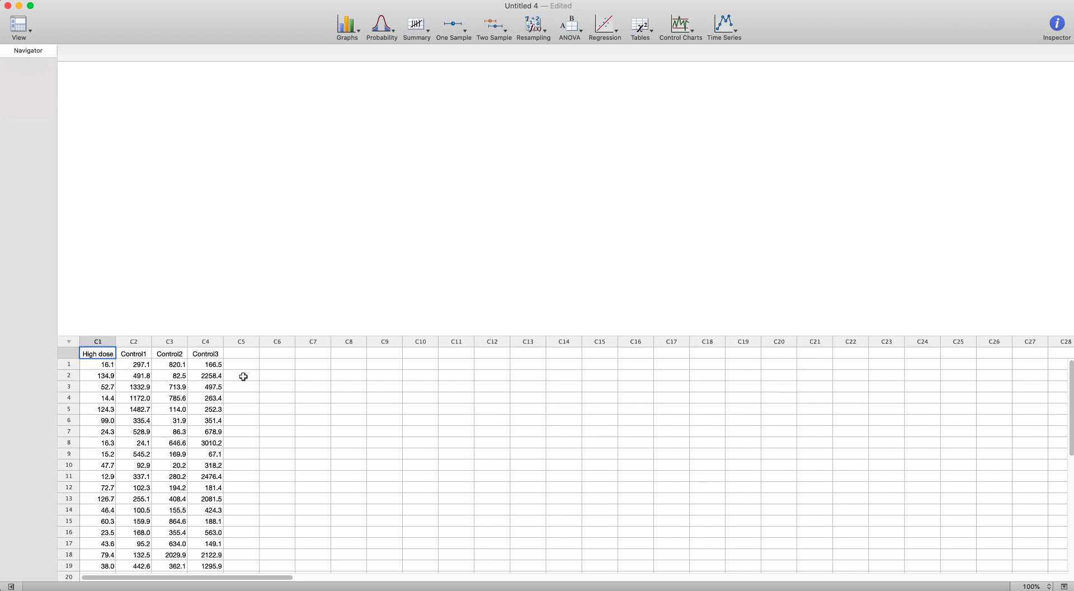
click(101, 341)
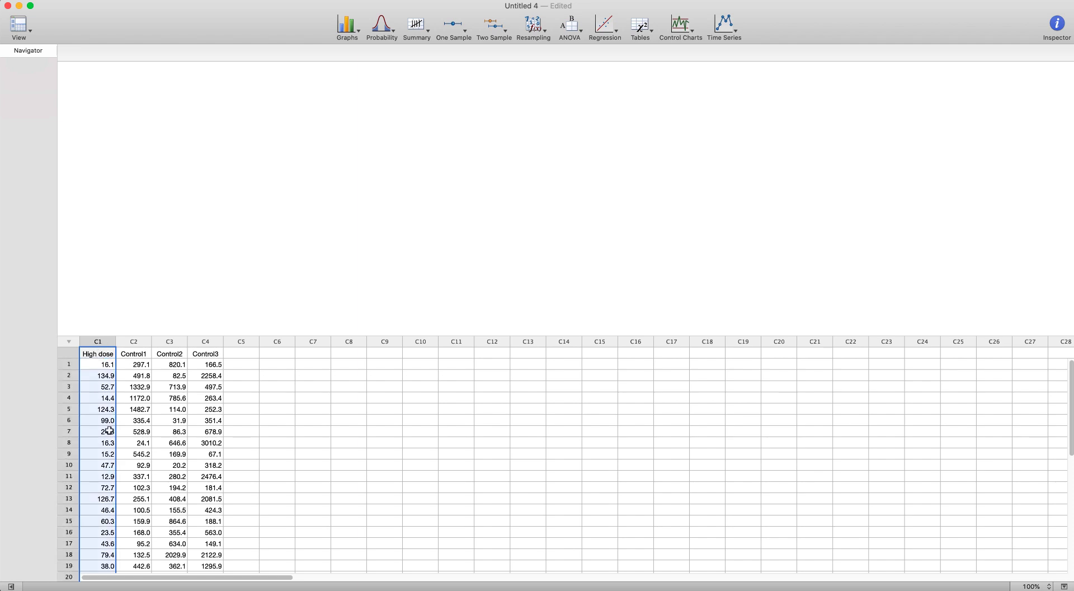
drag(138, 341, 207, 341)
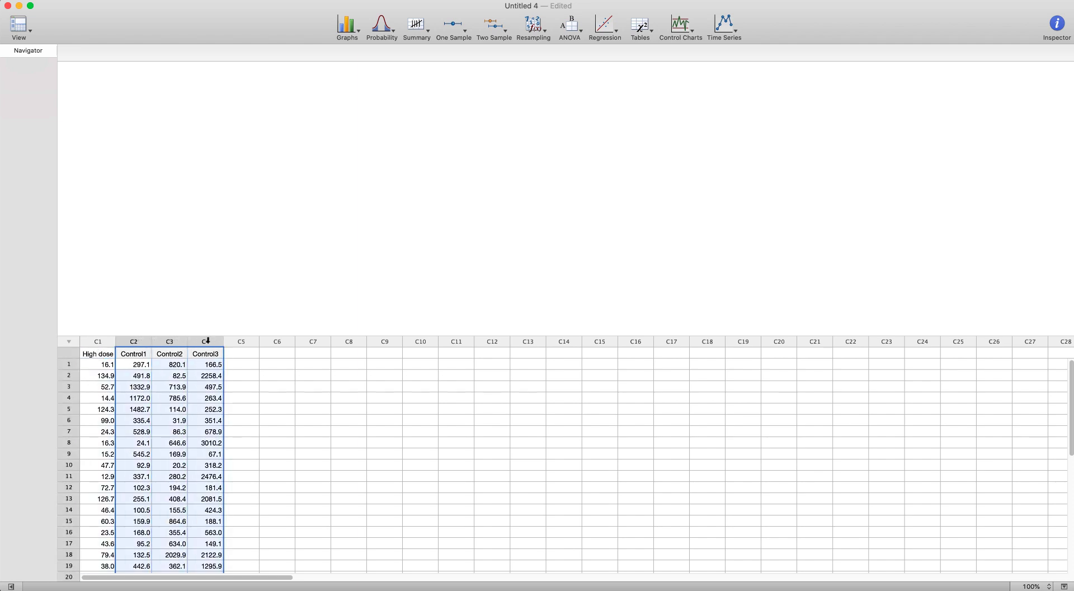
click(144, 363)
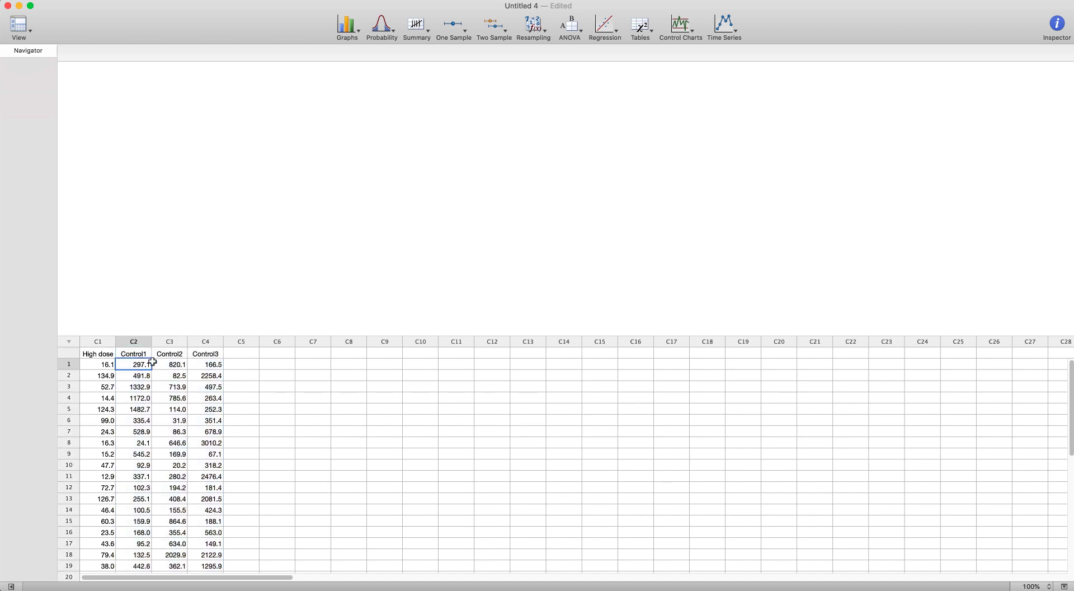
click(163, 362)
click(213, 364)
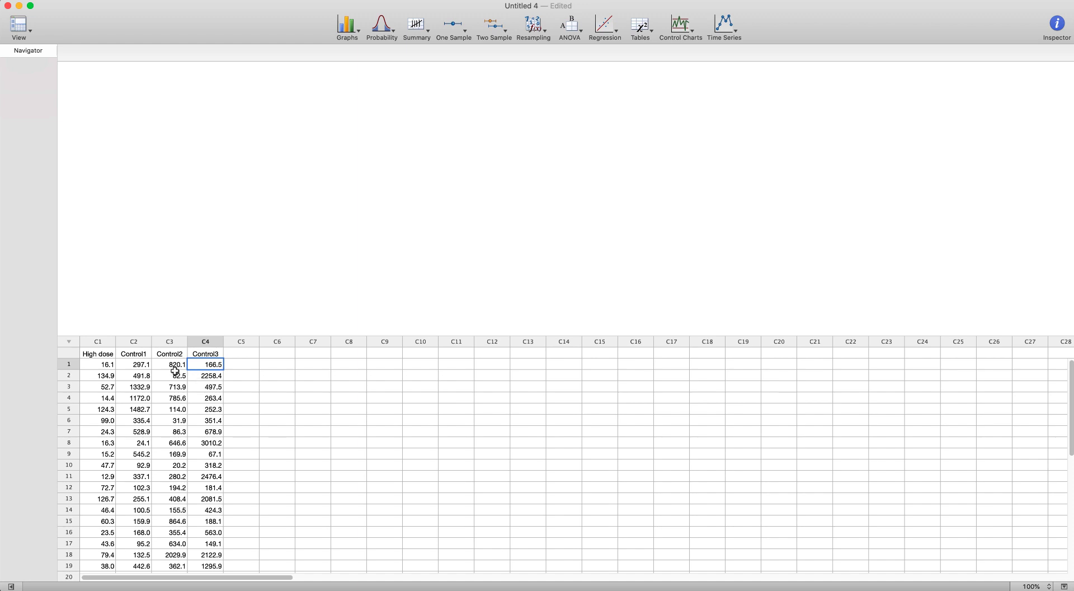
click(105, 343)
click(105, 411)
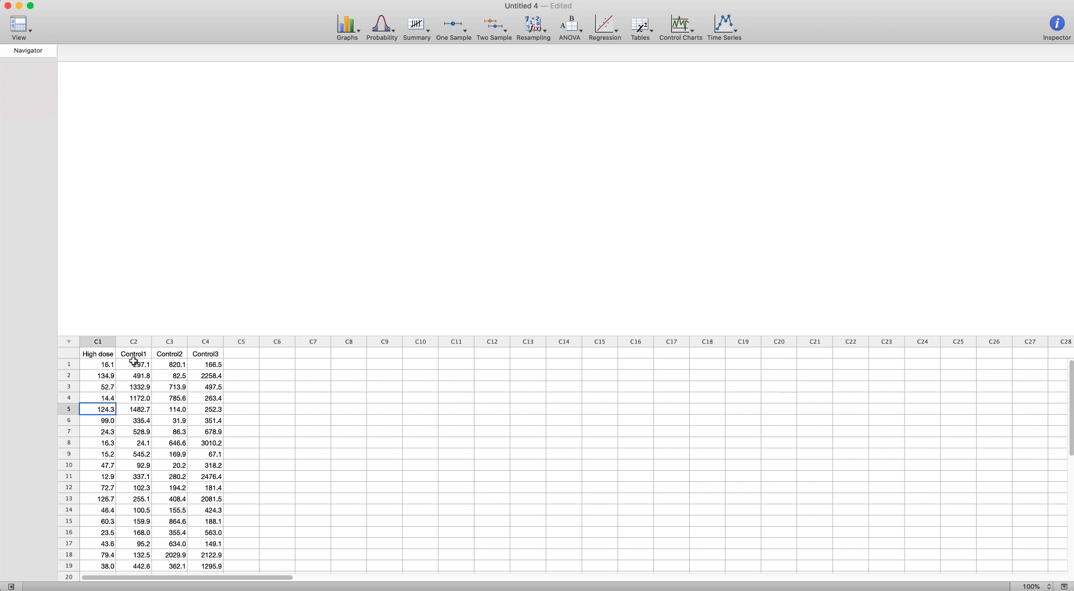
drag(134, 362, 134, 446)
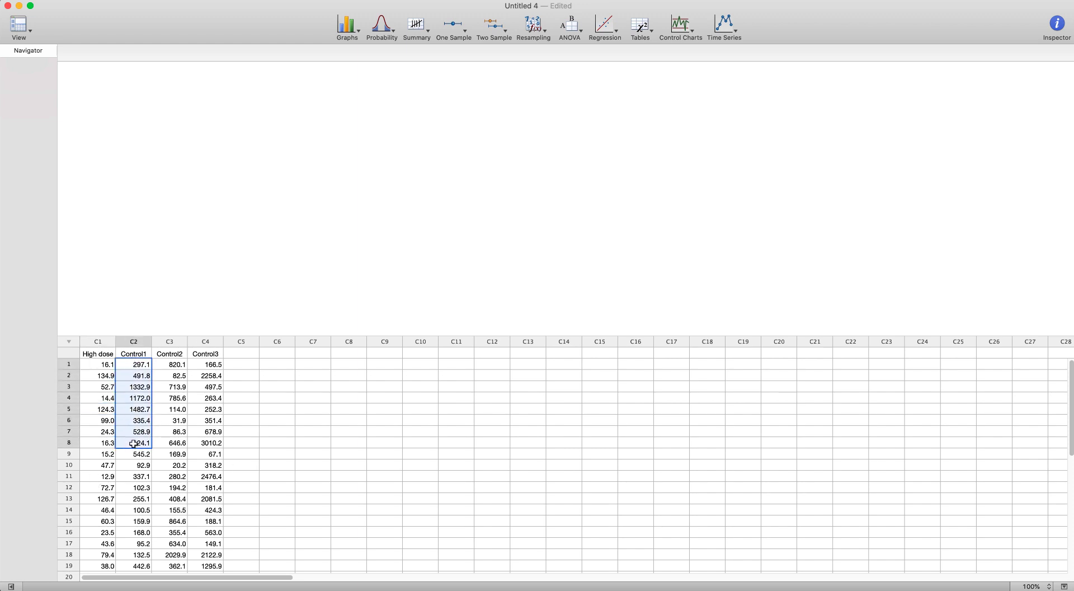
click(195, 438)
click(278, 413)
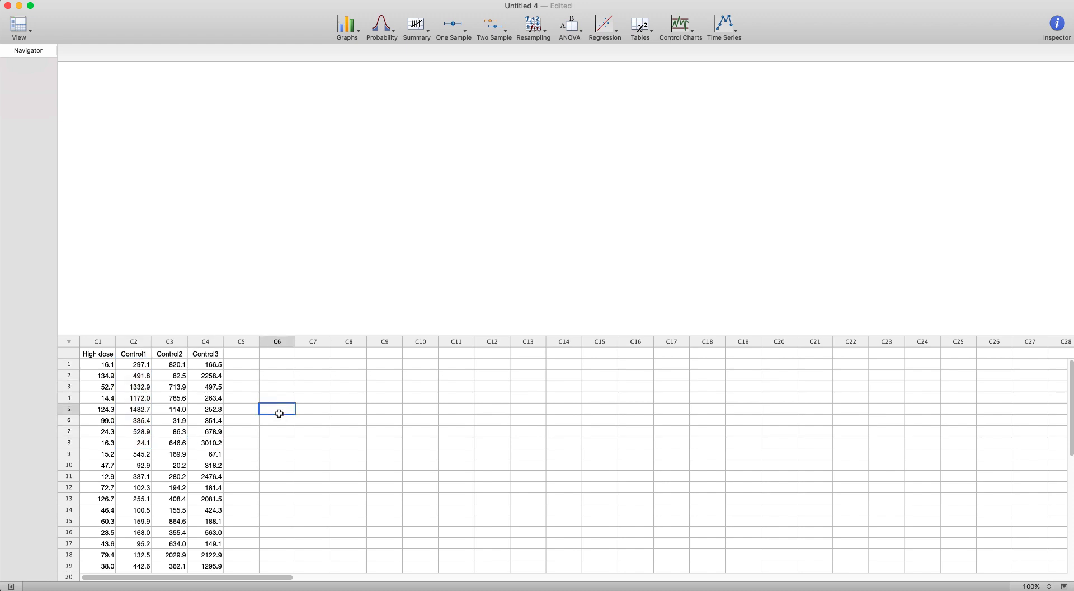
Step: Create a simple boxplot of multiple Y variables using High dose, Control1, Control2 and Control3
click(357, 28)
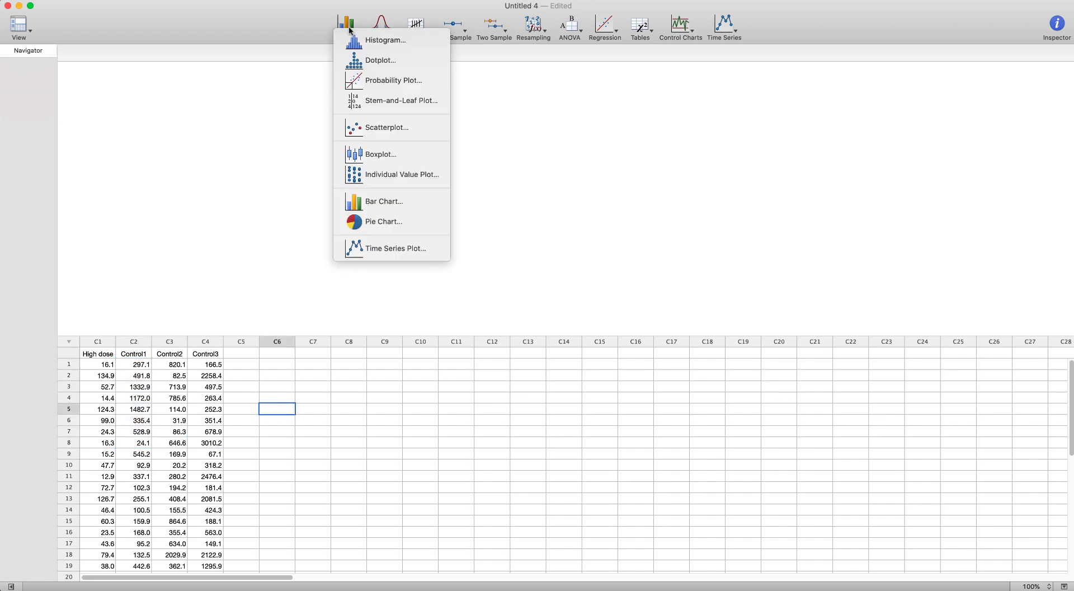
click(369, 151)
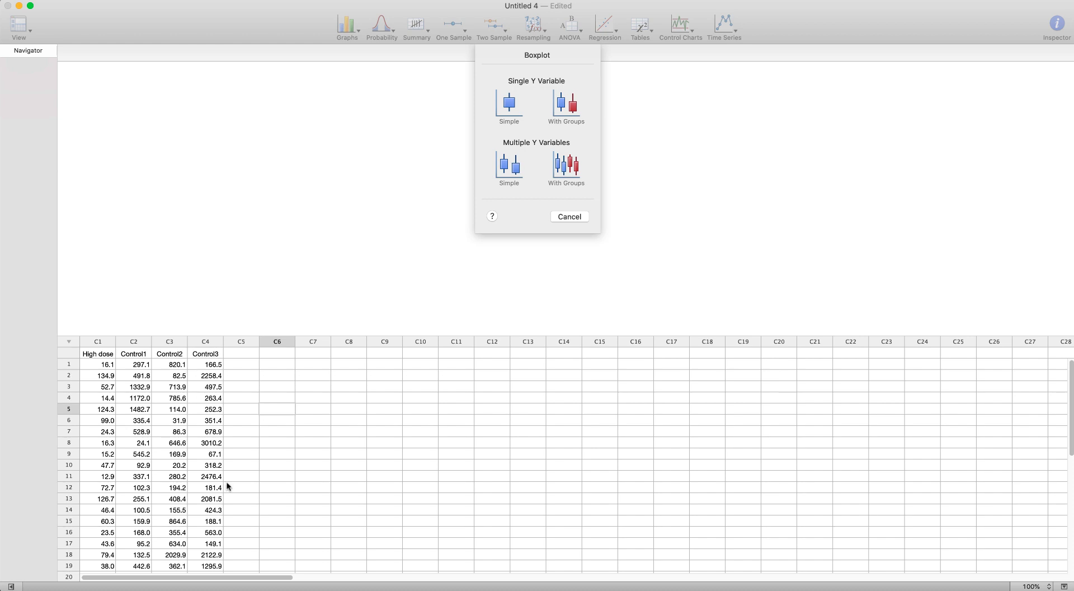
click(506, 173)
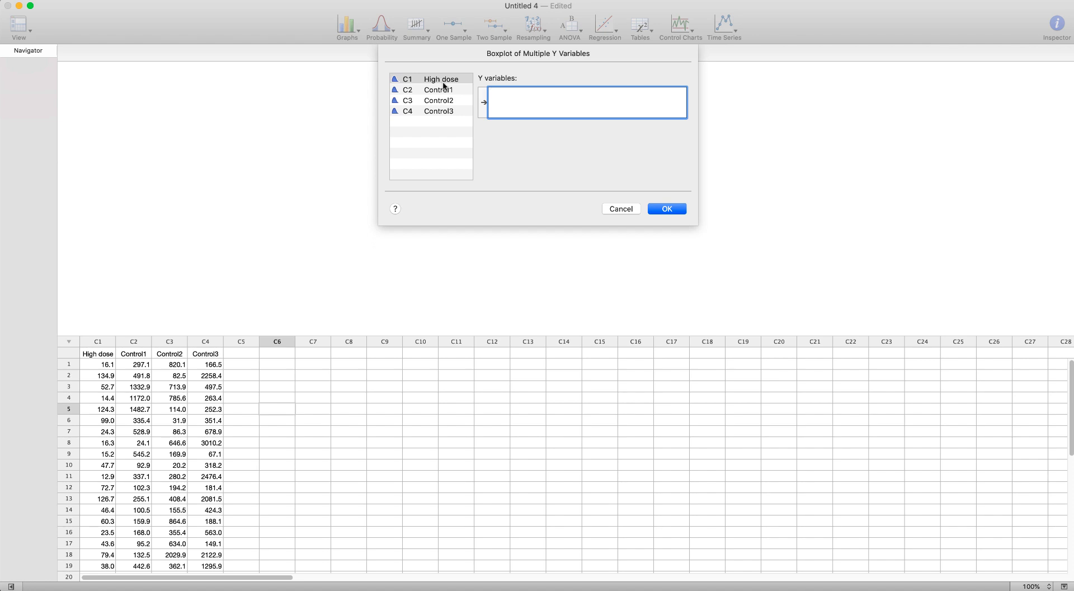
double_click(442, 79)
double_click(442, 90)
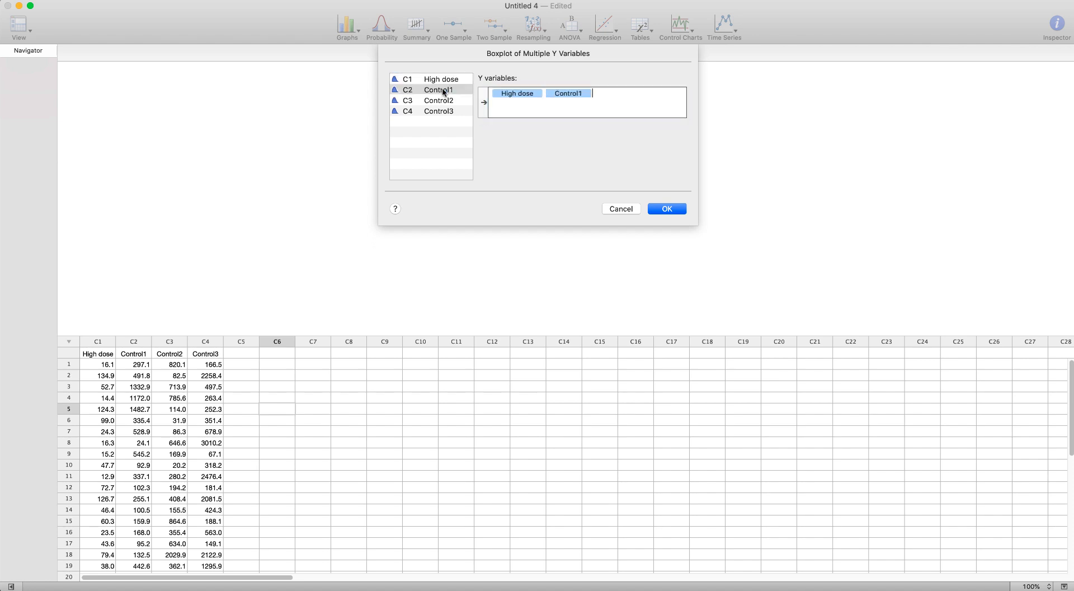
double_click(442, 101)
double_click(442, 111)
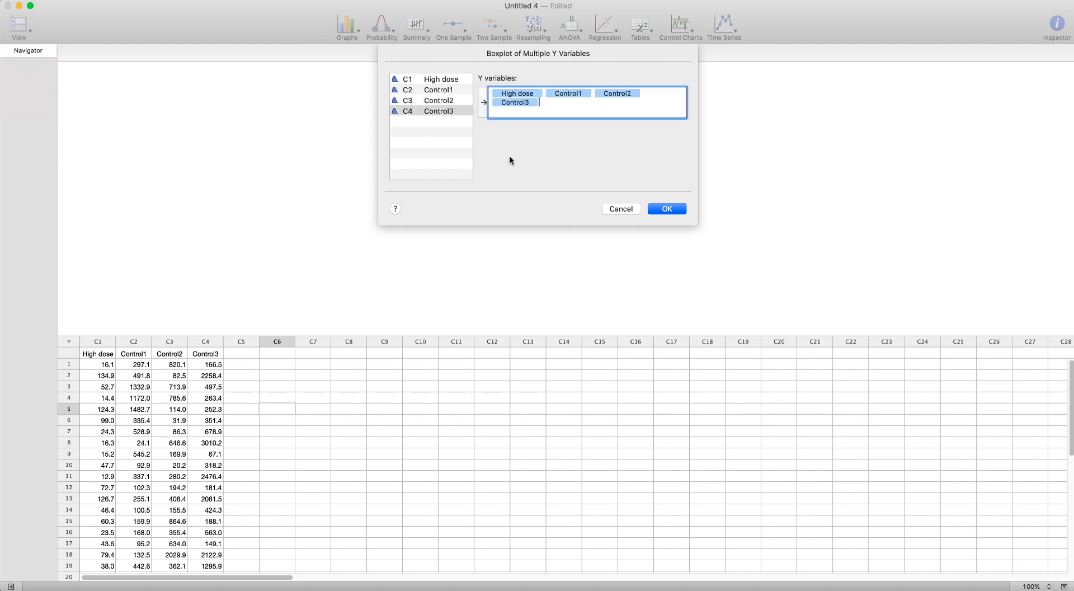
click(678, 208)
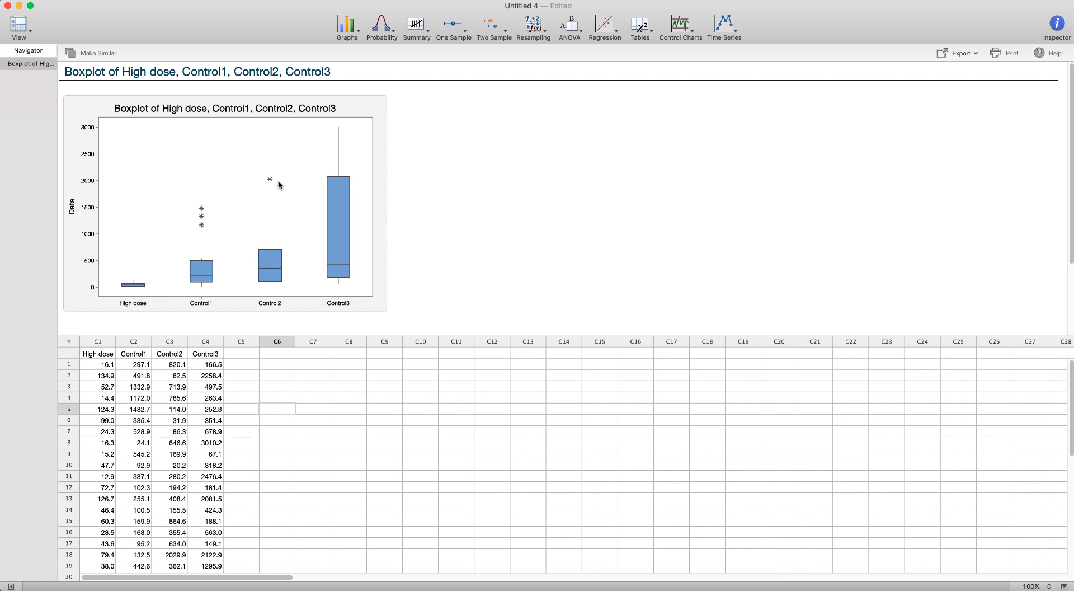
Step: Inspect the summary values of the Control boxes in the boxplot
mouse_move(334, 243)
mouse_move(336, 280)
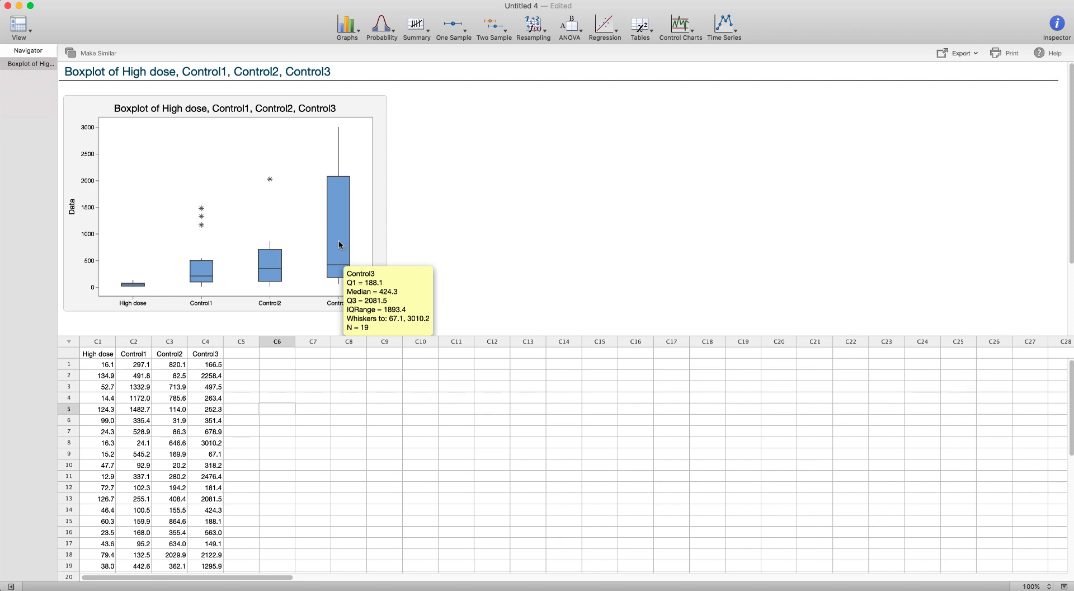
mouse_move(279, 266)
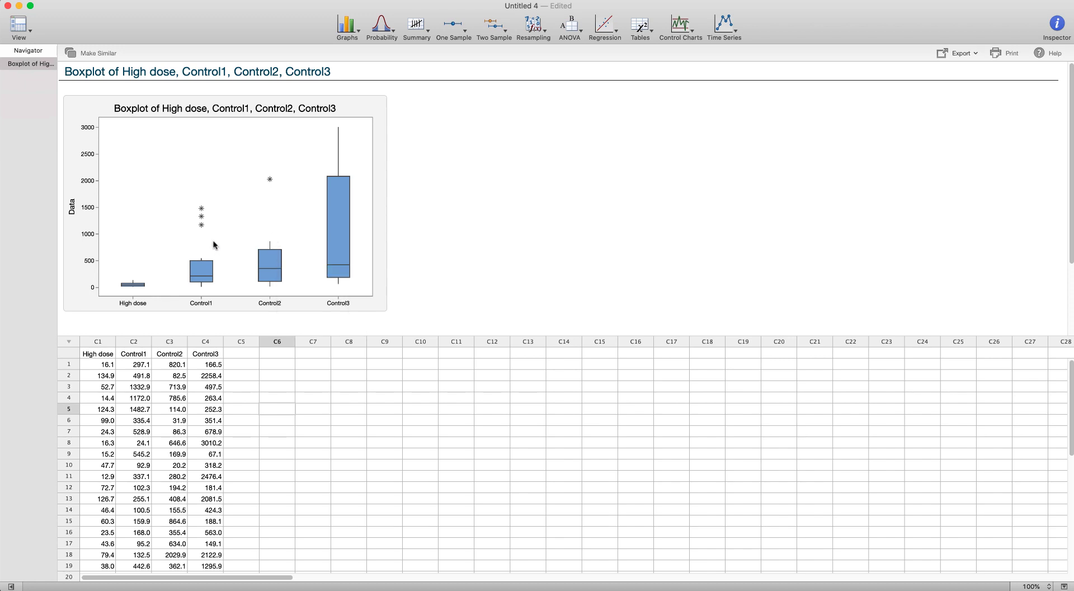
mouse_move(128, 287)
mouse_move(209, 281)
Step: Open the Gene Expression2 worksheet from the Data for Minitab exercise.xlsx file
click(109, 2)
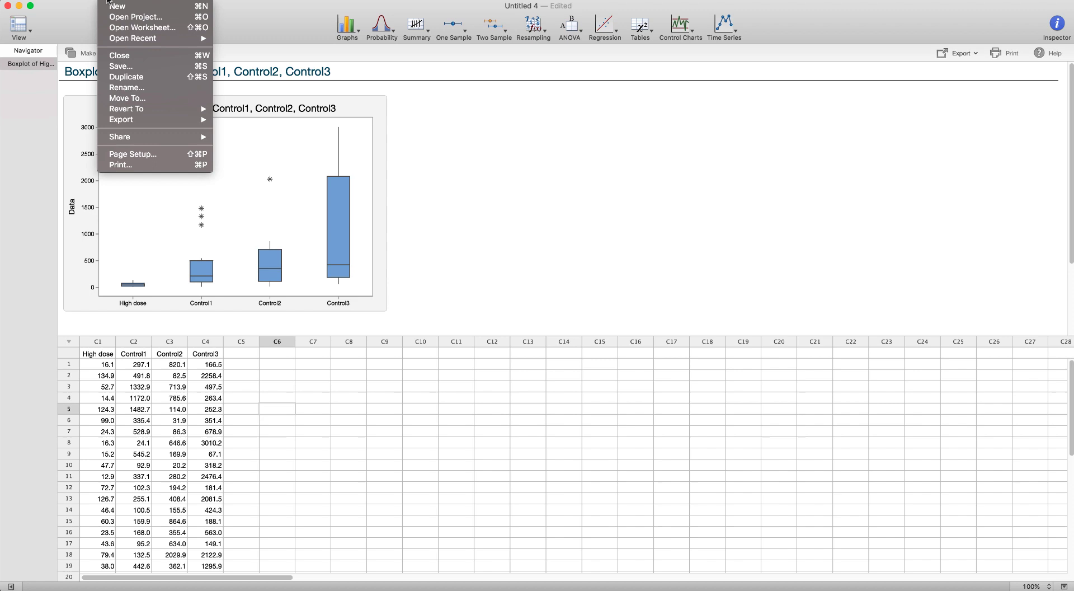
click(117, 27)
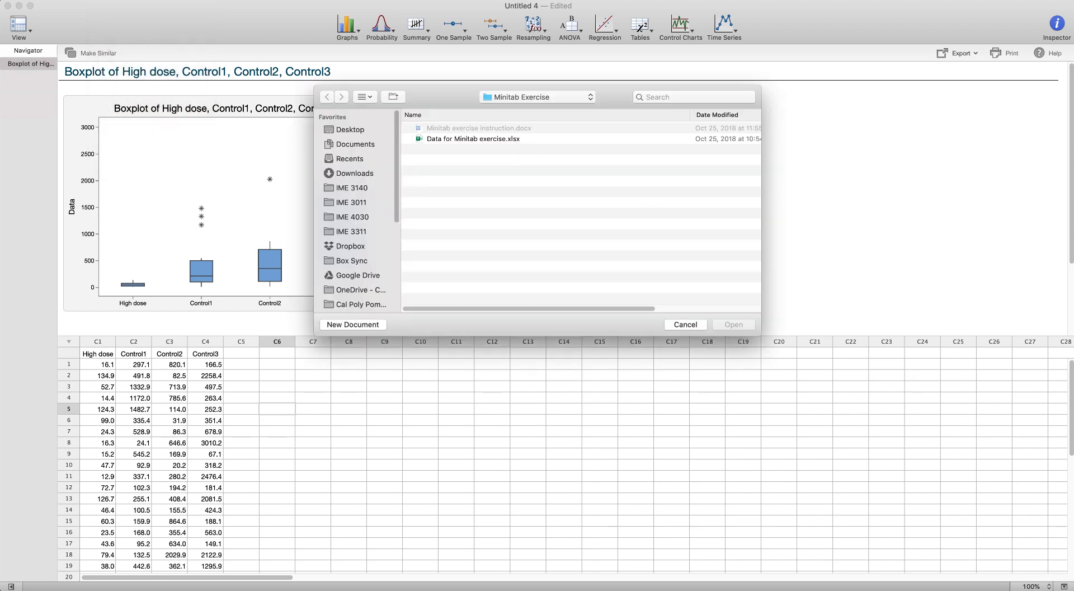
double_click(475, 139)
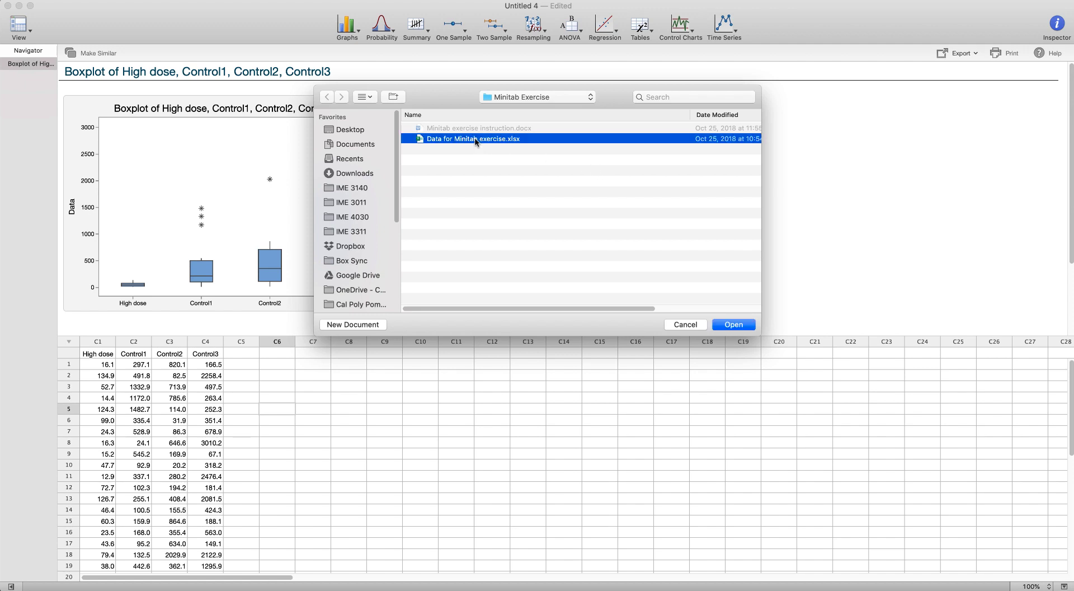
click(457, 207)
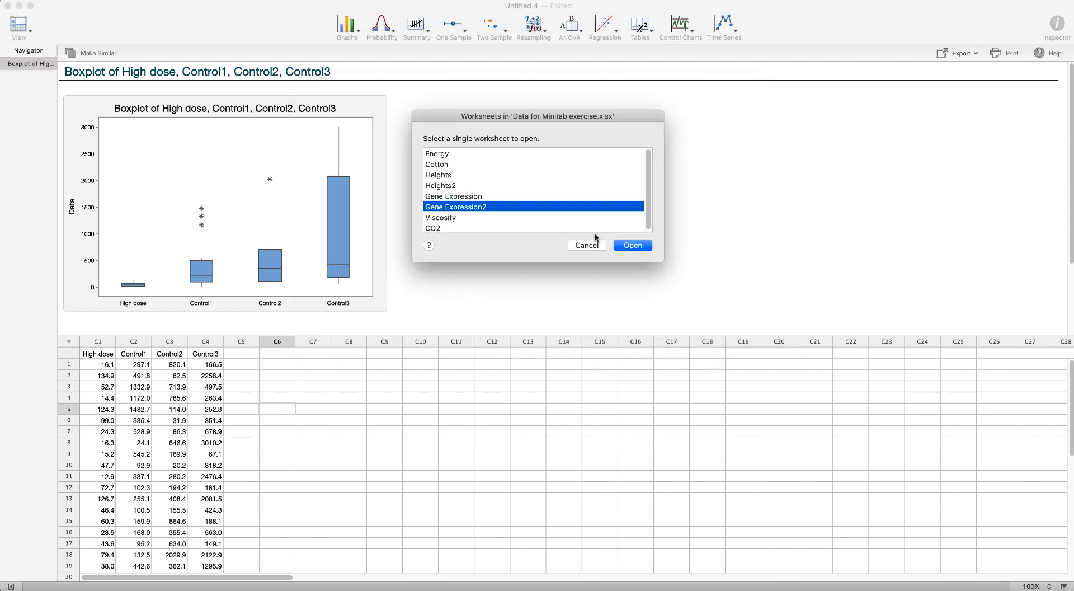
click(627, 246)
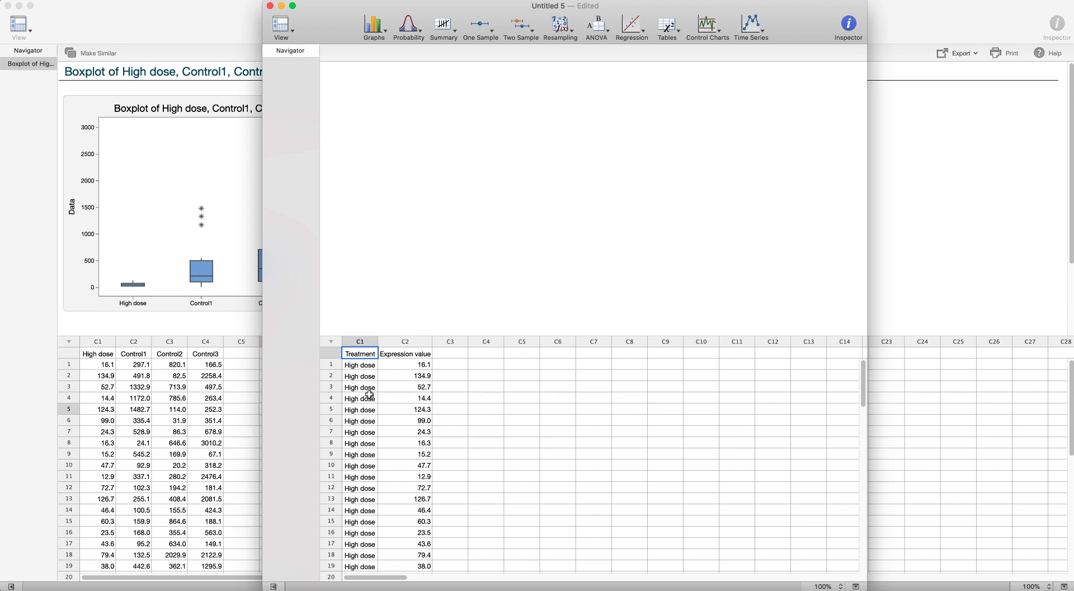
Step: Scroll through the Gene Expression2 worksheet's Treatment and Expression value columns, then maximize its window
scroll(370, 395, down, 20)
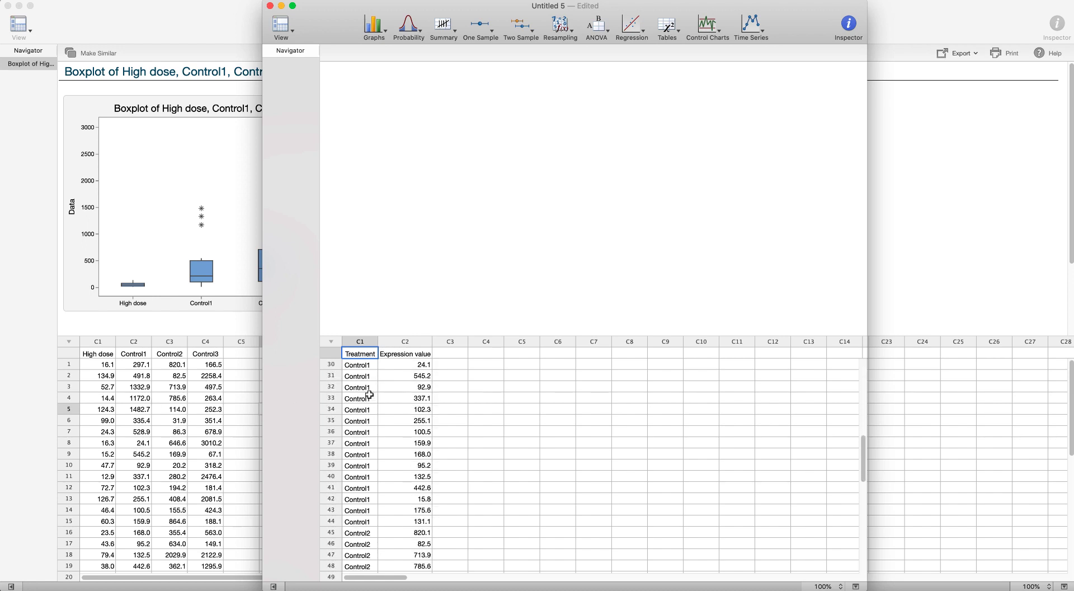
scroll(369, 395, down, 3)
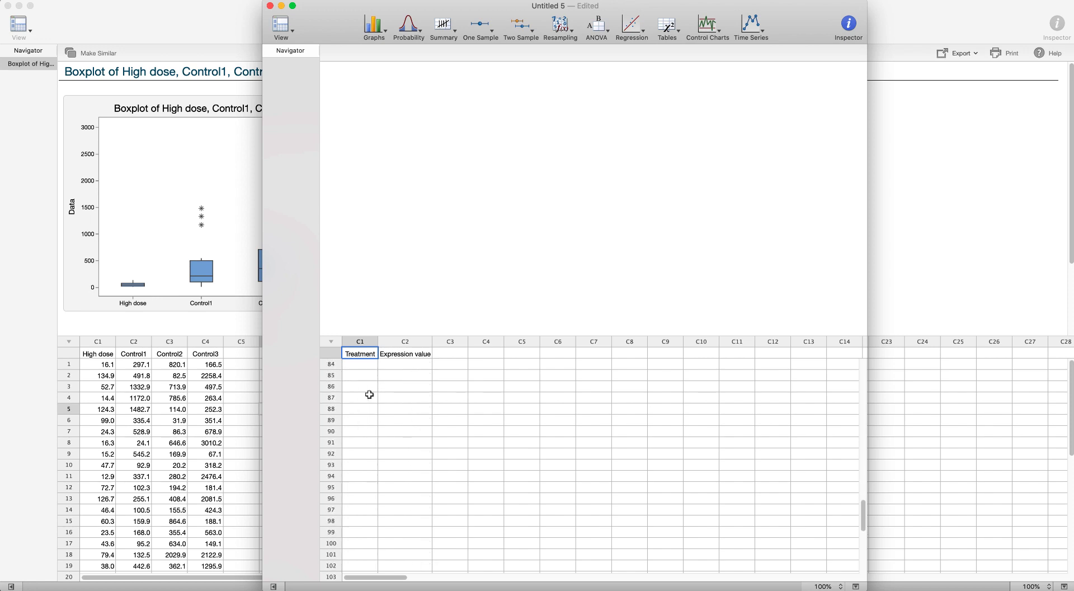
scroll(369, 394, up, 20)
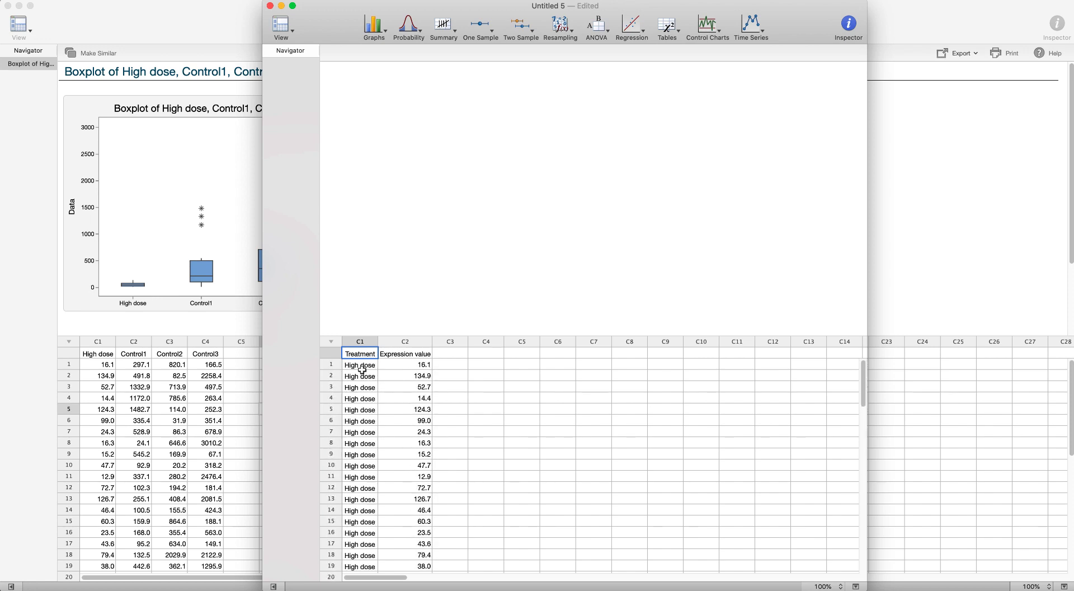
drag(360, 365, 364, 397)
click(415, 384)
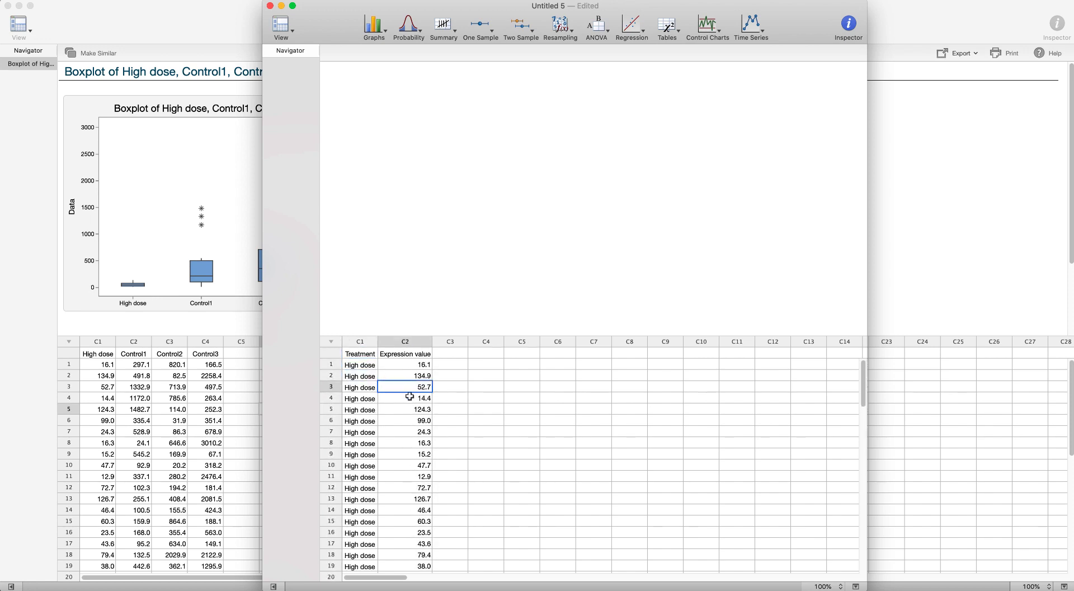
click(364, 388)
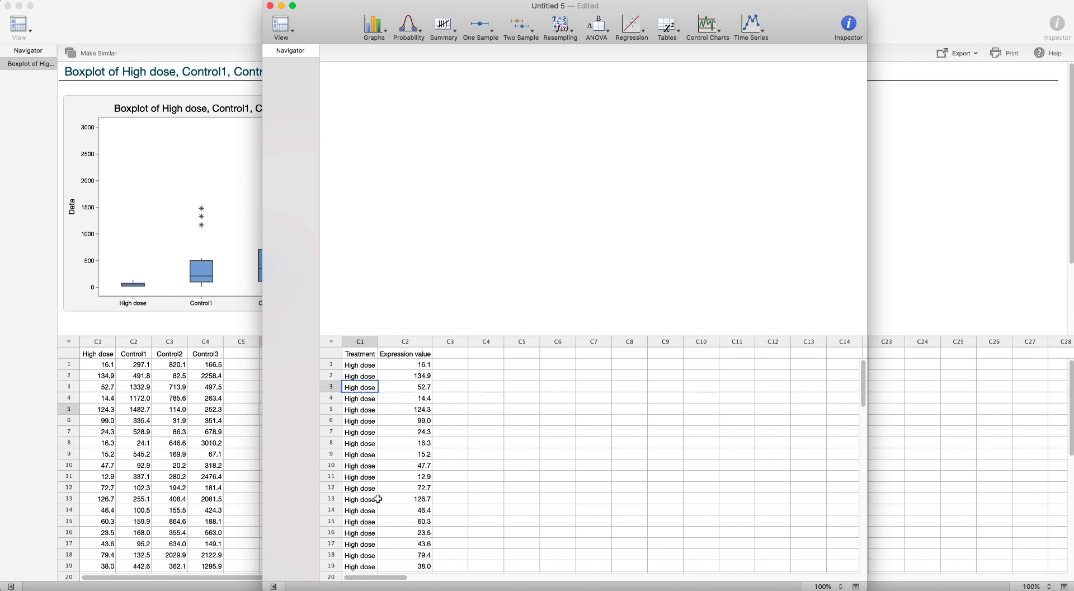
scroll(375, 493, down, 10)
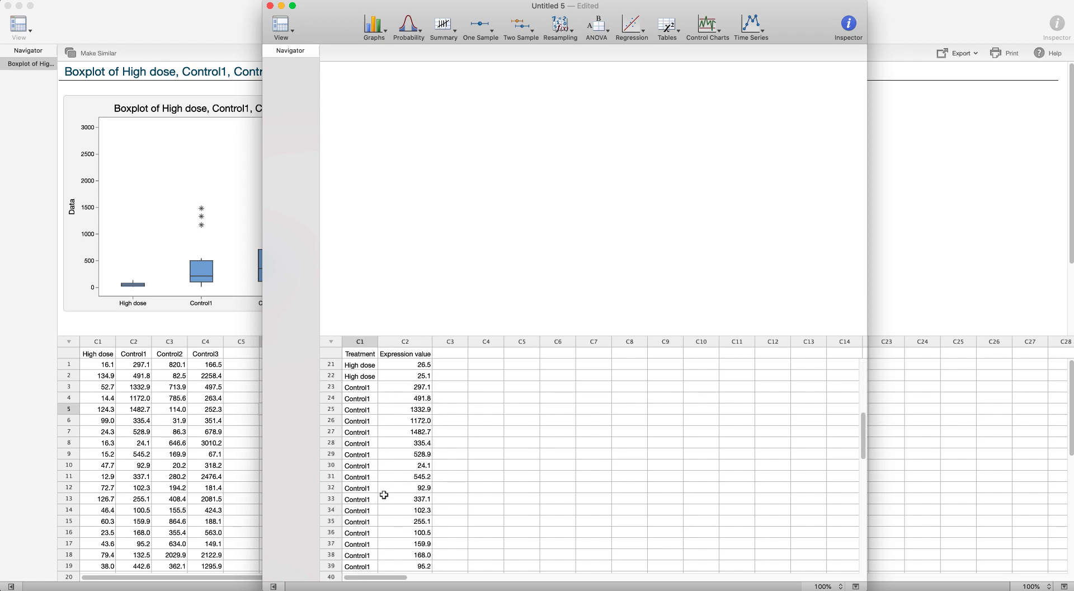
scroll(385, 494, up, 10)
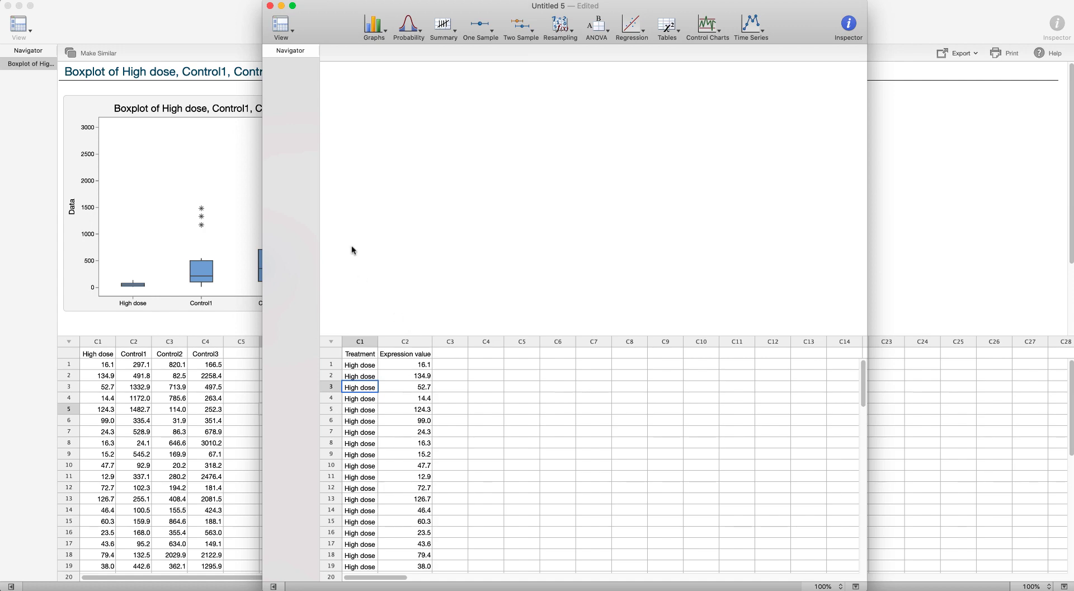
key(ctrl+alt+Return)
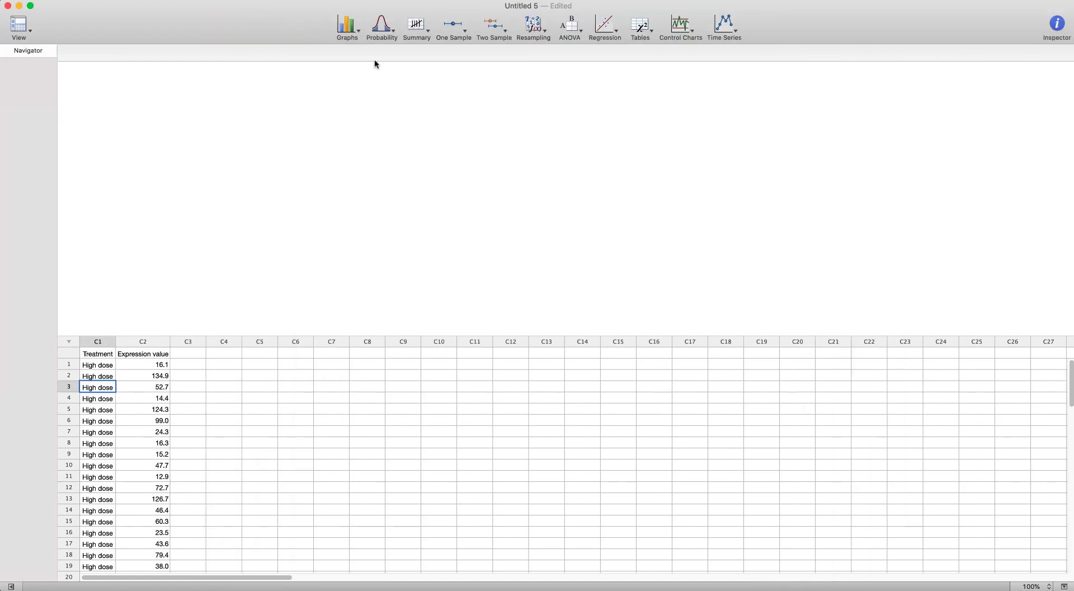
Step: Create a single-Y boxplot with groups of Expression value, grouped by Treatment
click(347, 25)
click(370, 156)
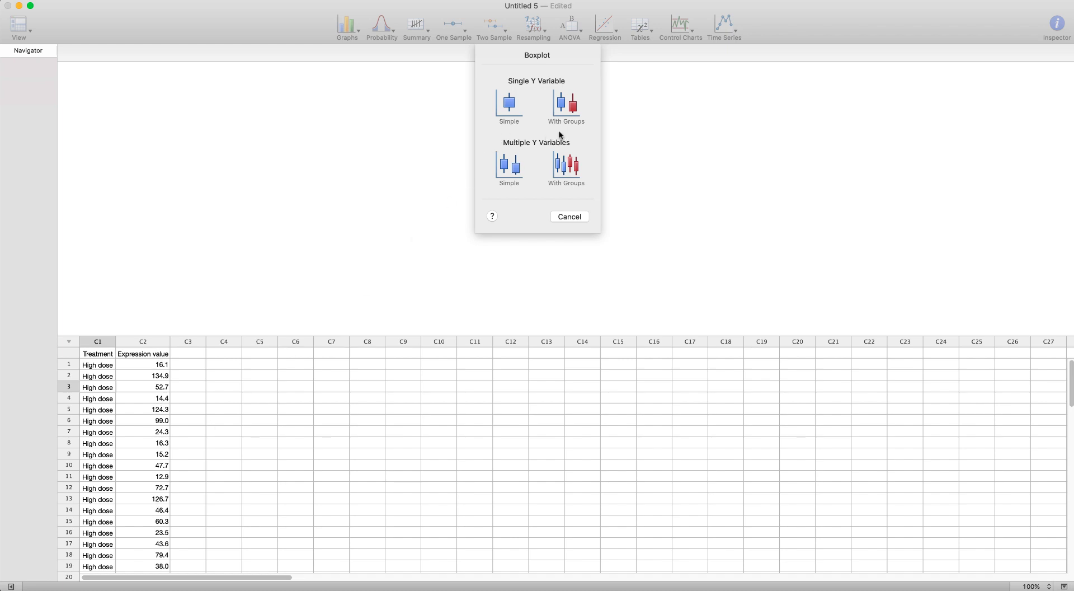
click(565, 101)
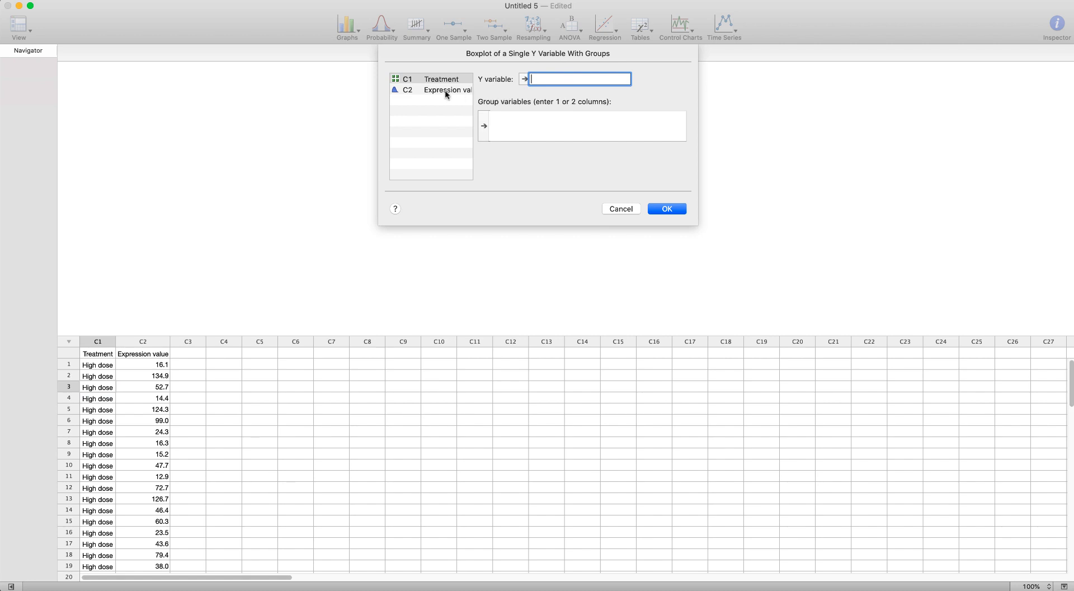
double_click(445, 89)
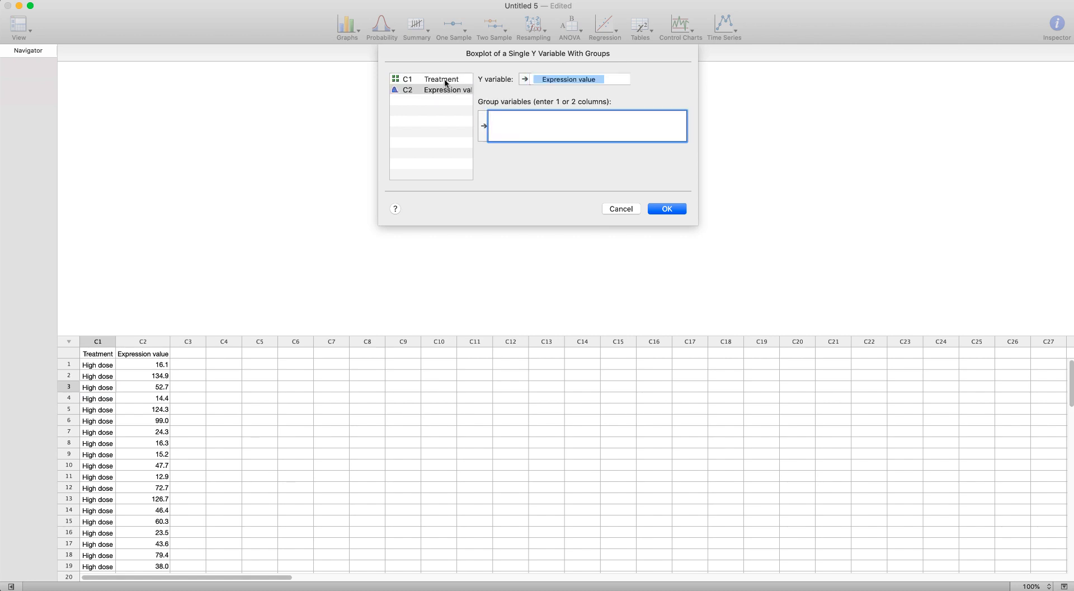
double_click(445, 81)
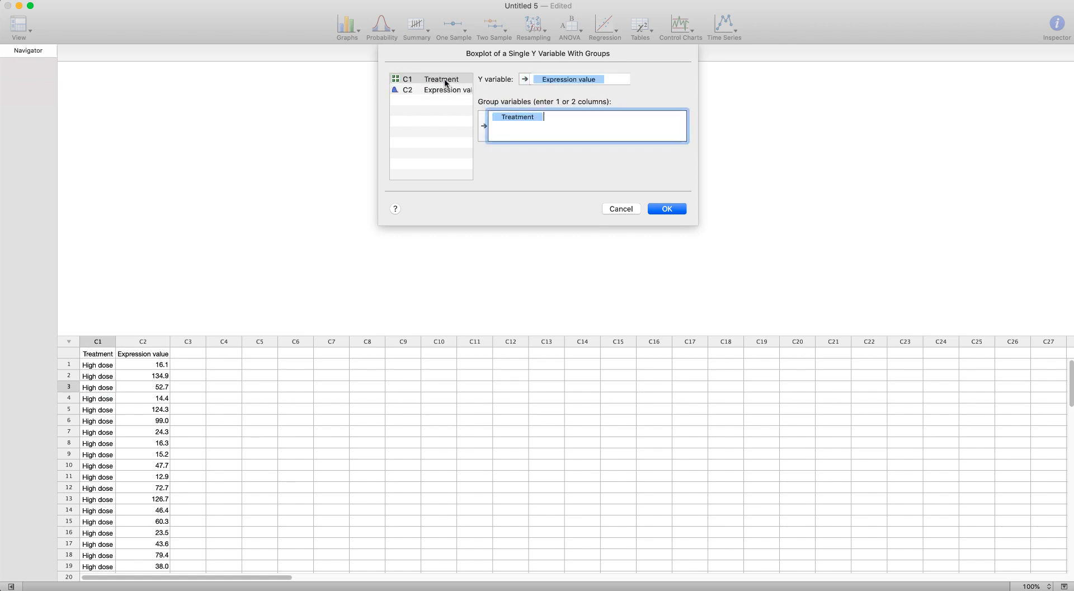
click(667, 208)
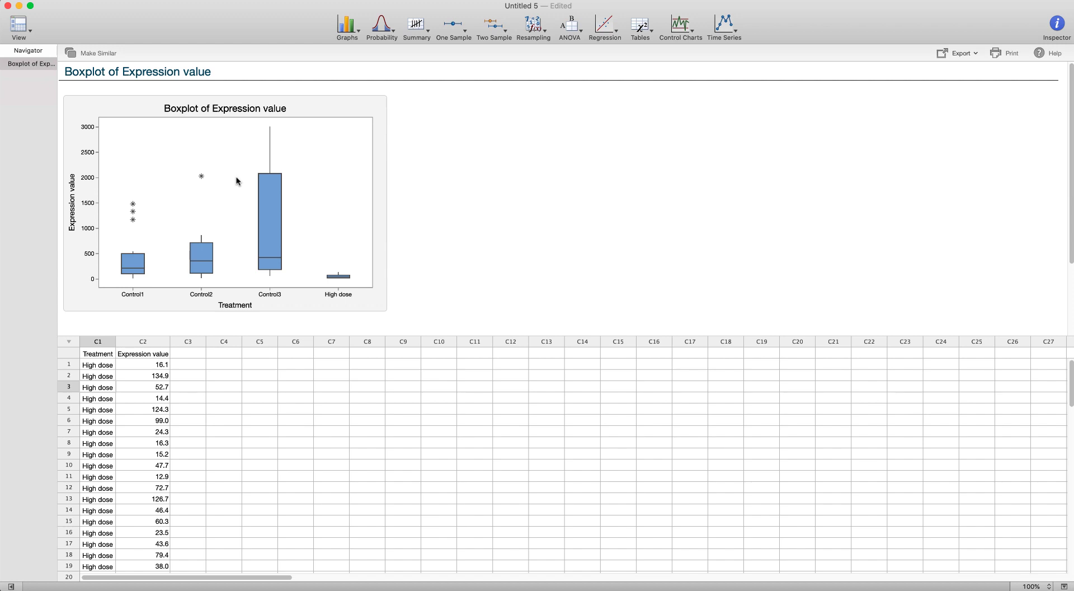
click(325, 106)
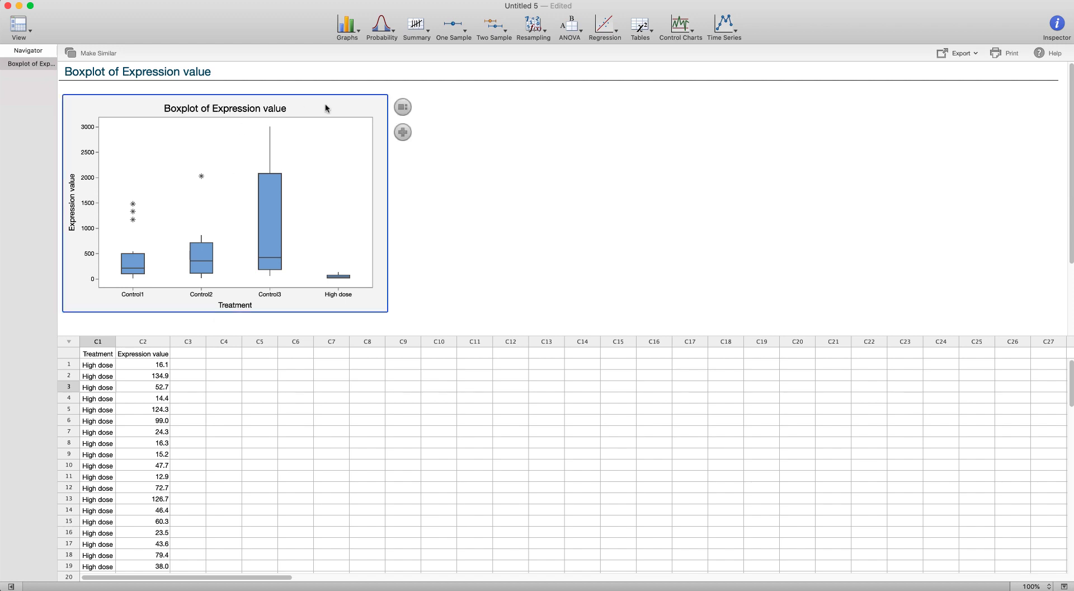